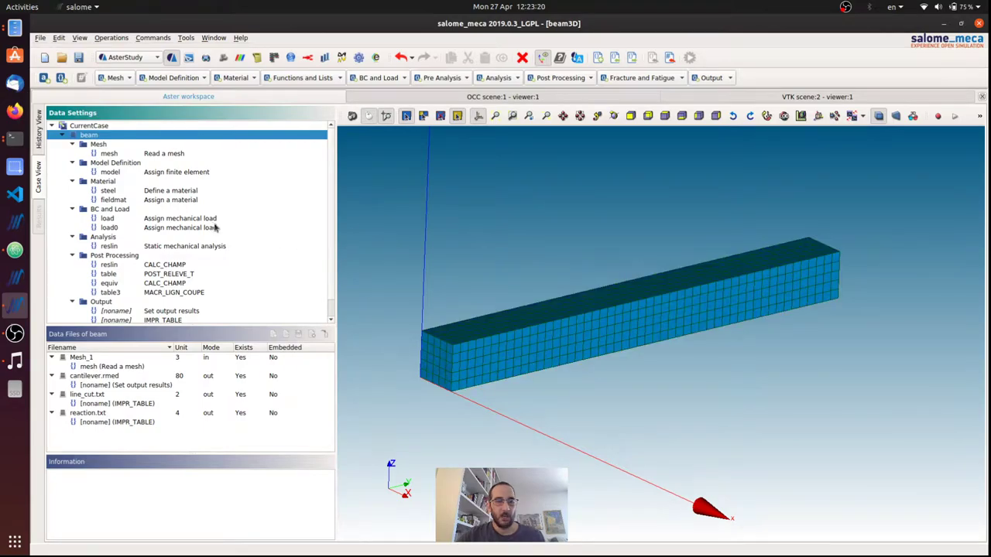
- Show the beam stage of the case as command text and open it for editing
{"action": "scroll", "coordinate": [513, 299], "scroll_direction": "up", "scroll_amount": 1}
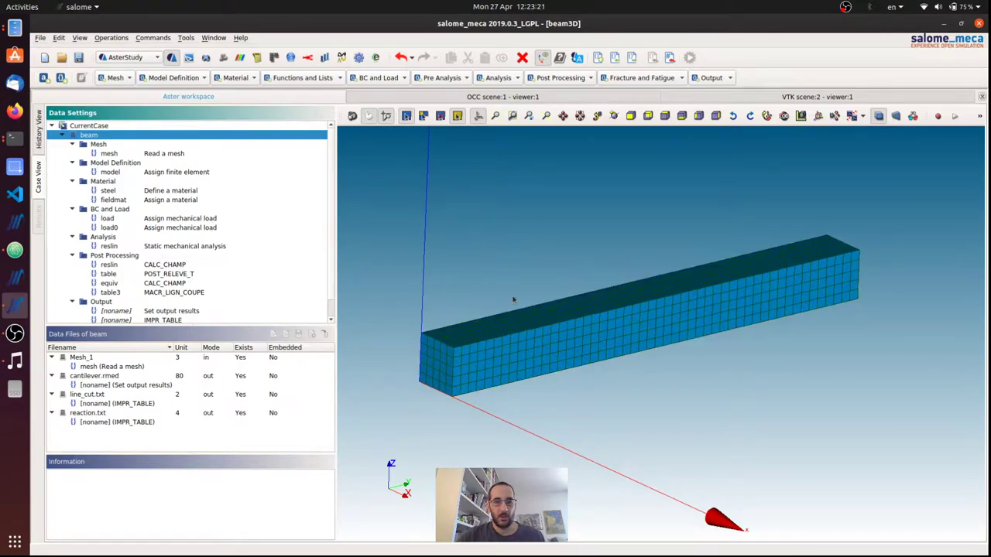
{"action": "right_click", "coordinate": [88, 136]}
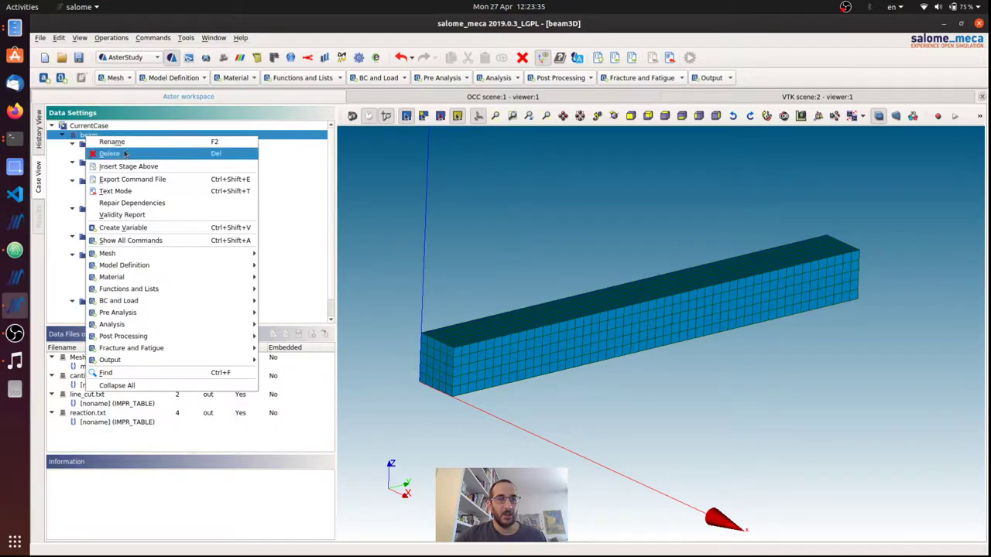
{"action": "left_click", "coordinate": [155, 191]}
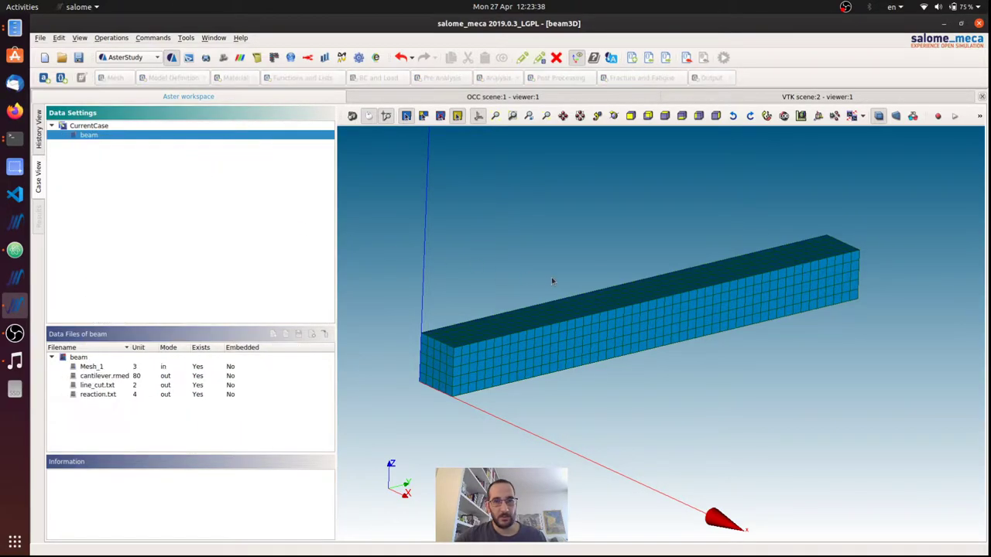
{"action": "right_click", "coordinate": [134, 137]}
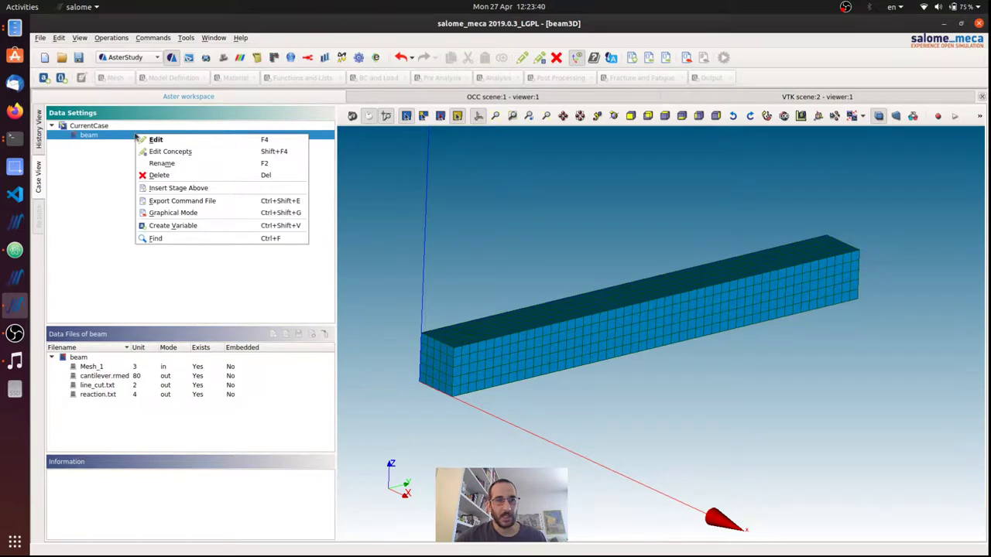
{"action": "left_click", "coordinate": [147, 141]}
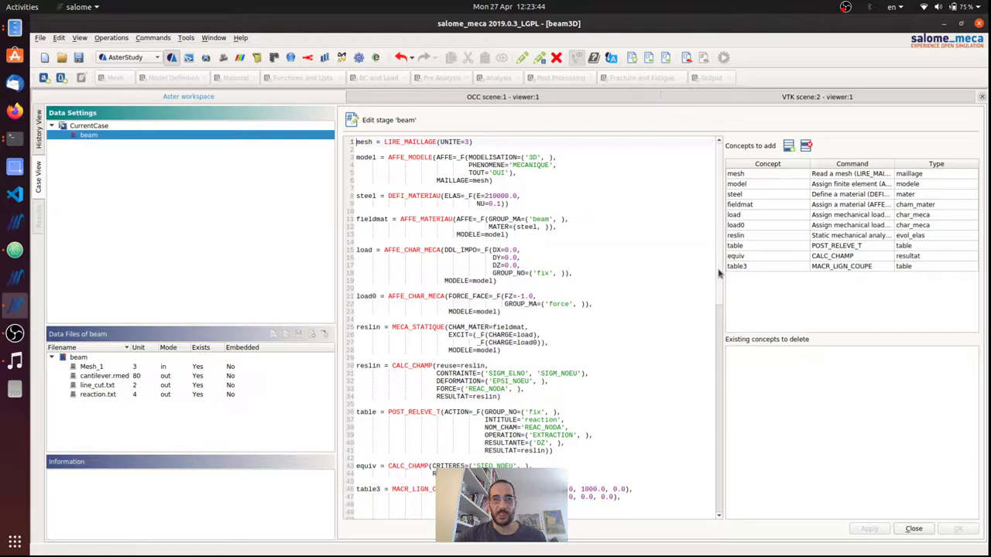
- Review the UNITE=80 results and UNITE=2 table output lines, then restore the beam stage's graphical form
{"action": "mouse_move", "coordinate": [719, 273]}
{"action": "left_mouse_down"}
{"action": "mouse_move", "coordinate": [714, 411]}
{"action": "mouse_move", "coordinate": [706, 268]}
{"action": "left_mouse_up"}
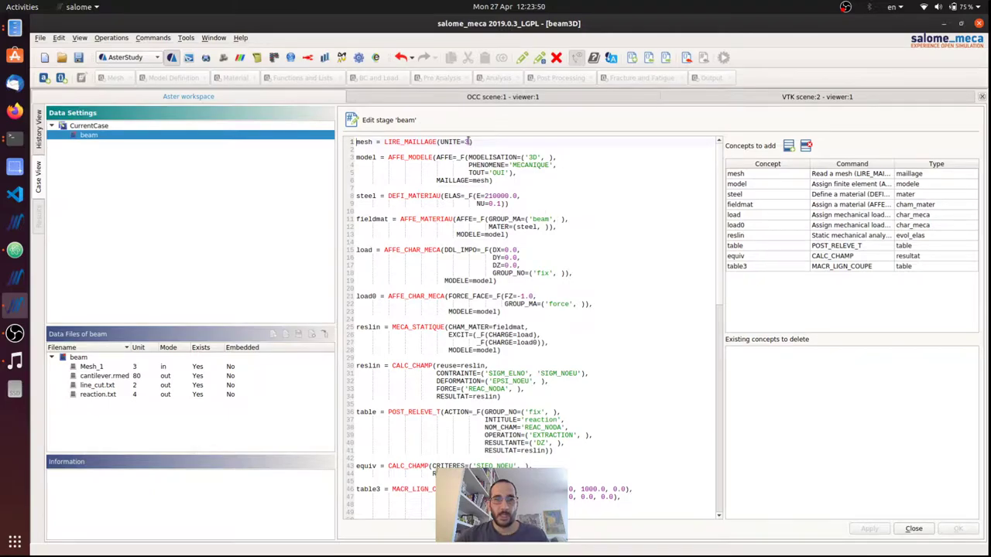
{"action": "left_click_drag", "start_coordinate": [469, 142], "coordinate": [439, 142]}
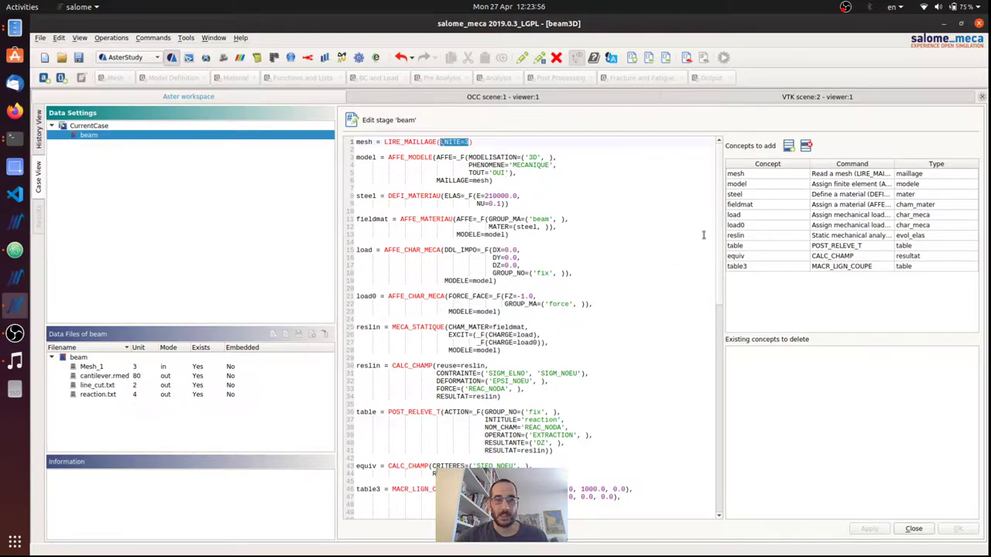
{"action": "left_click_drag", "start_coordinate": [716, 222], "coordinate": [724, 333]}
{"action": "left_click", "coordinate": [424, 302]}
{"action": "left_click_drag", "start_coordinate": [424, 302], "coordinate": [405, 295]}
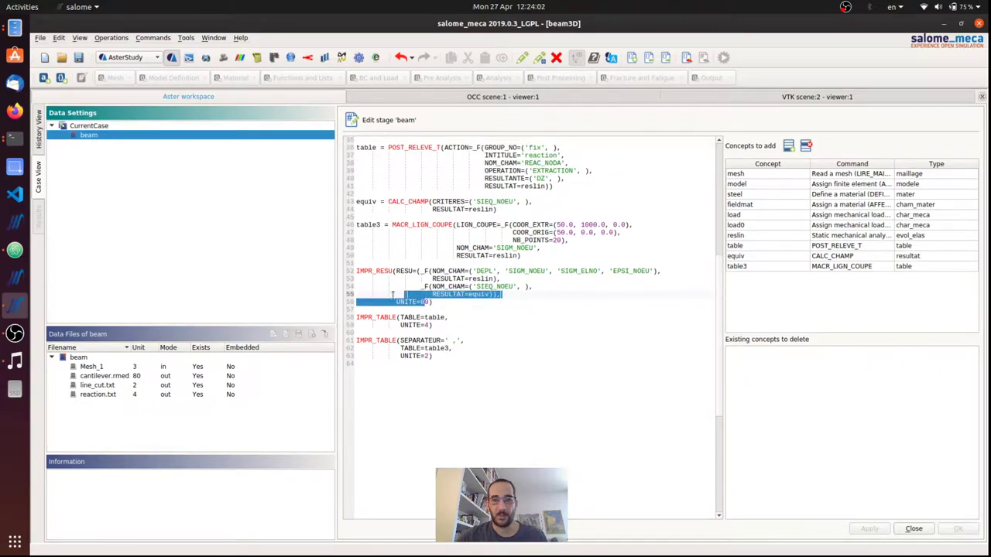
{"action": "left_click", "coordinate": [425, 356]}
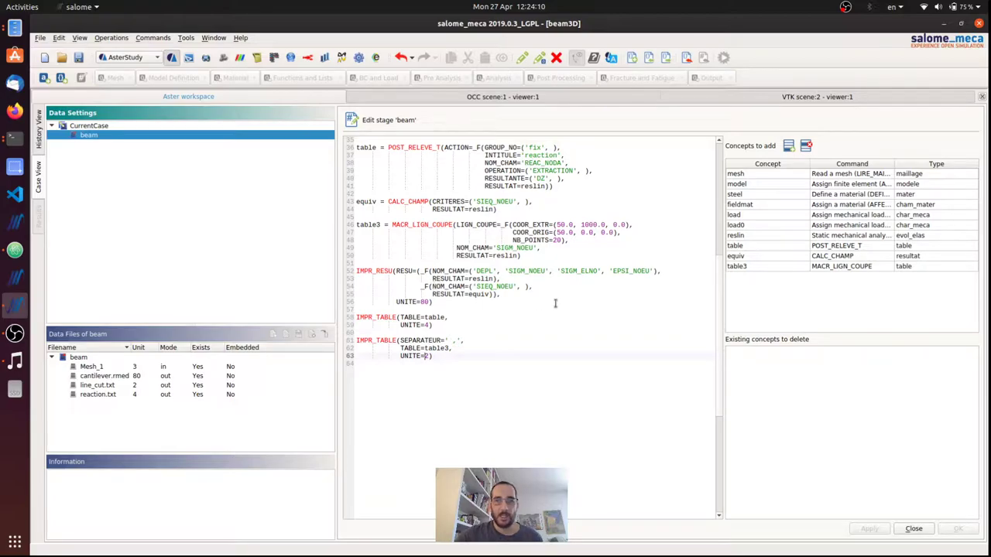
{"action": "scroll", "coordinate": [713, 305], "scroll_direction": "up", "scroll_amount": 3}
{"action": "scroll", "coordinate": [713, 306], "scroll_direction": "up", "scroll_amount": 9}
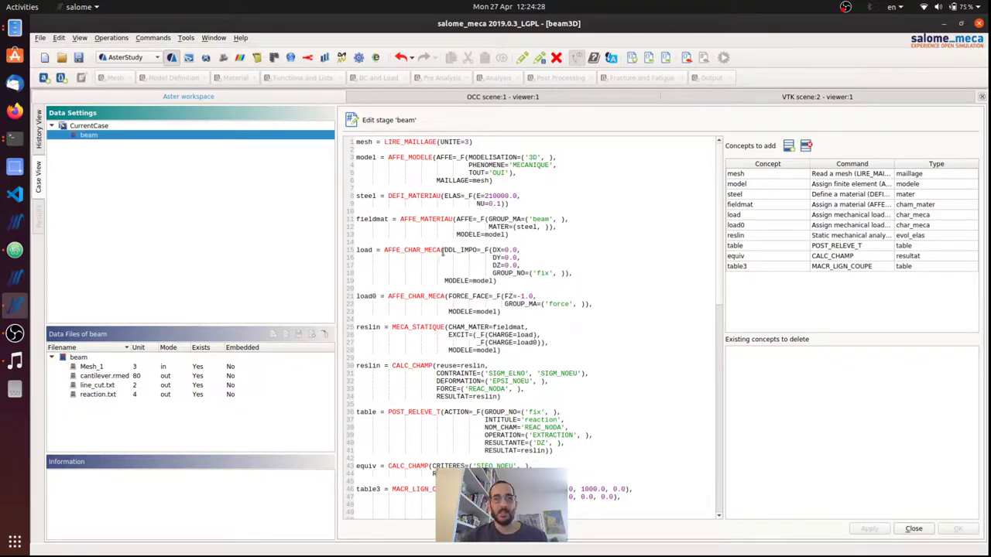
{"action": "right_click", "coordinate": [92, 136]}
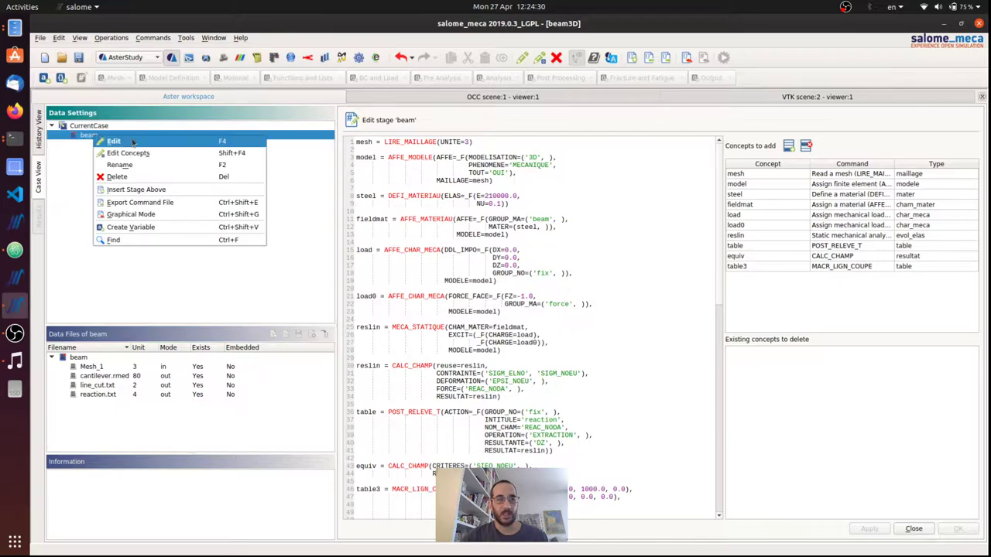
{"action": "left_click", "coordinate": [163, 211]}
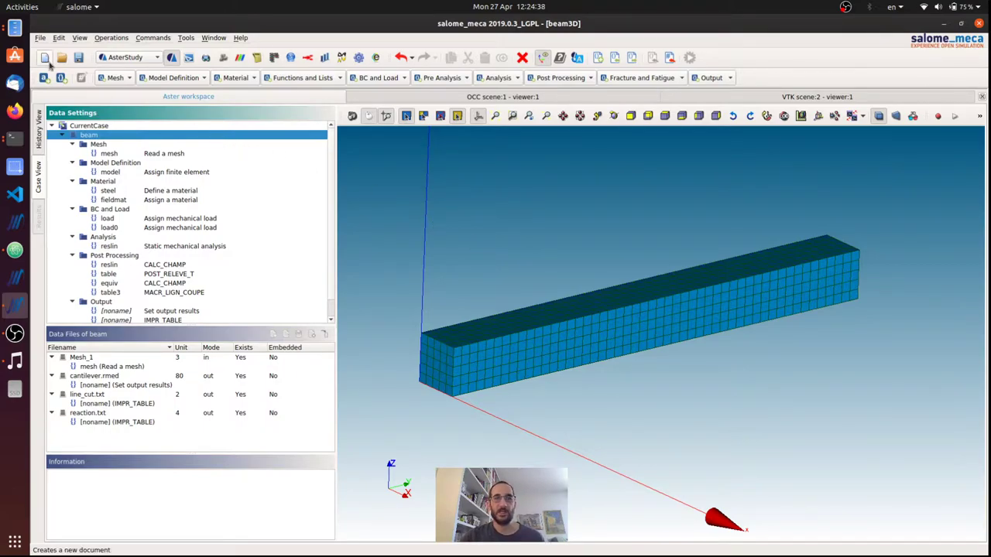
- In Files, browse from AstkTutorial's result files into beam3D_Files > RunCase_1 > Result-beam
{"action": "left_click", "coordinate": [14, 27]}
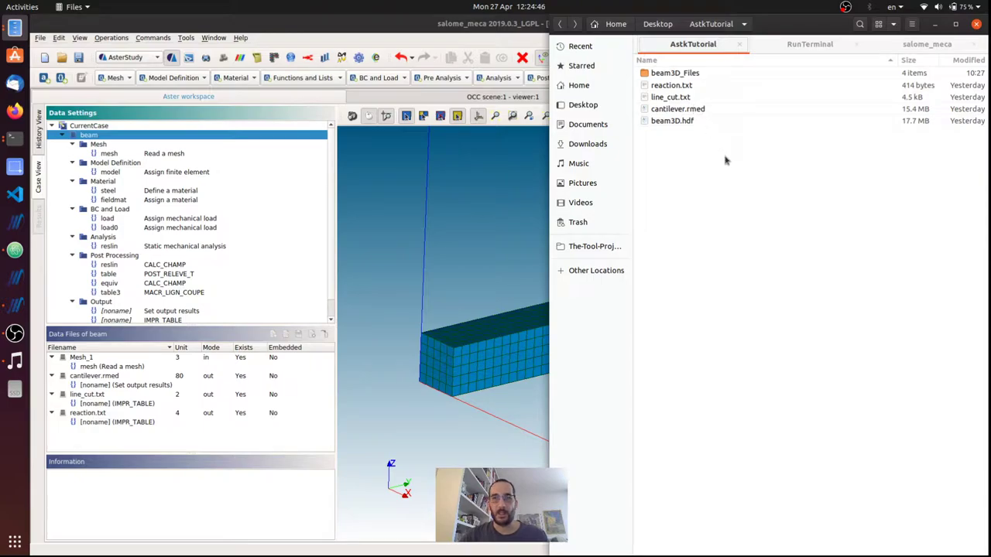
{"action": "left_click", "coordinate": [683, 123]}
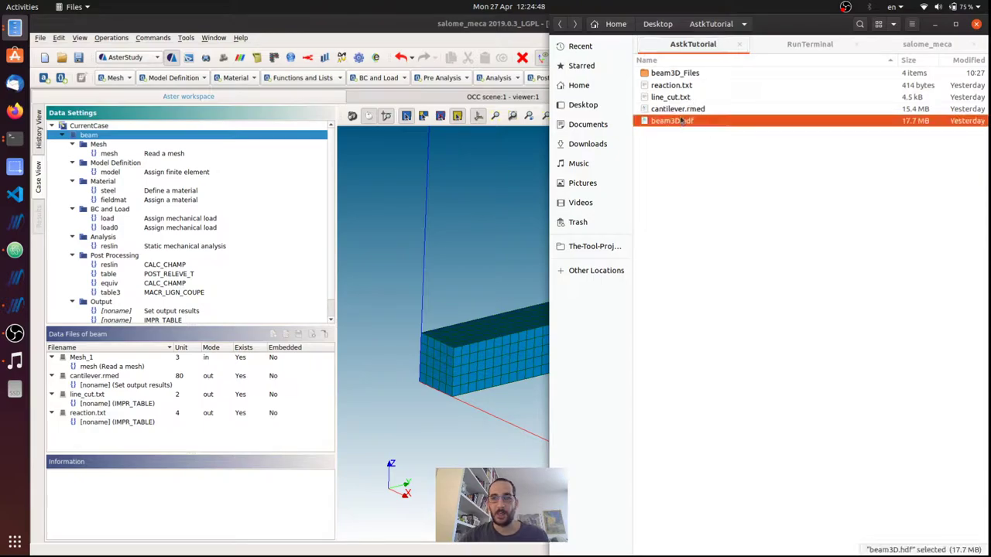
{"action": "left_click", "coordinate": [680, 110]}
{"action": "left_click", "coordinate": [678, 98]}
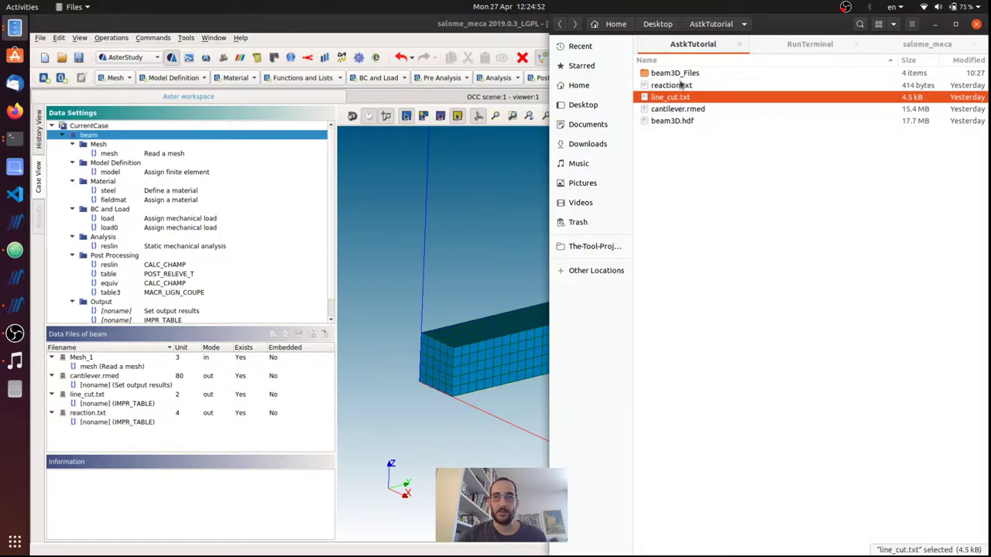
{"action": "left_click", "coordinate": [677, 87]}
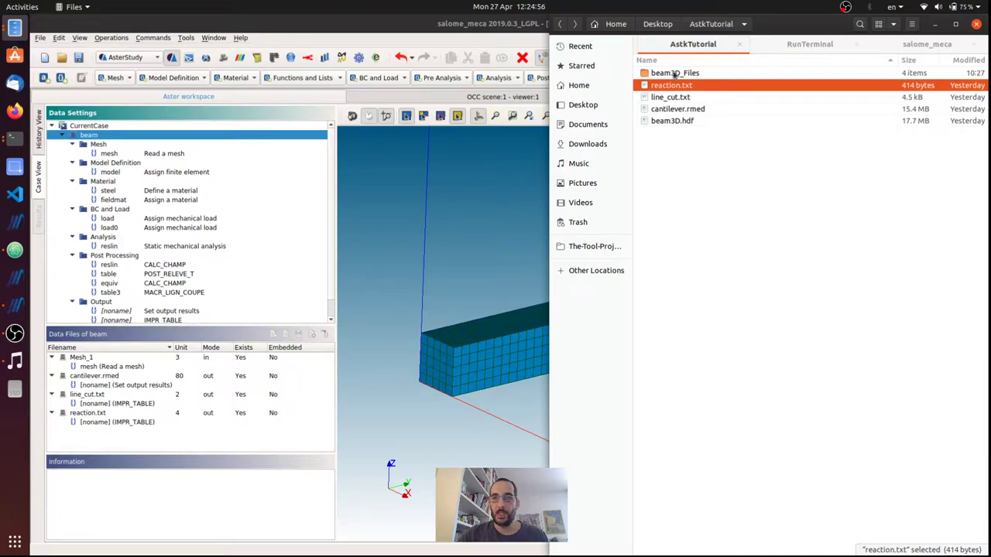
{"action": "double_click", "coordinate": [674, 73]}
{"action": "double_click", "coordinate": [672, 90]}
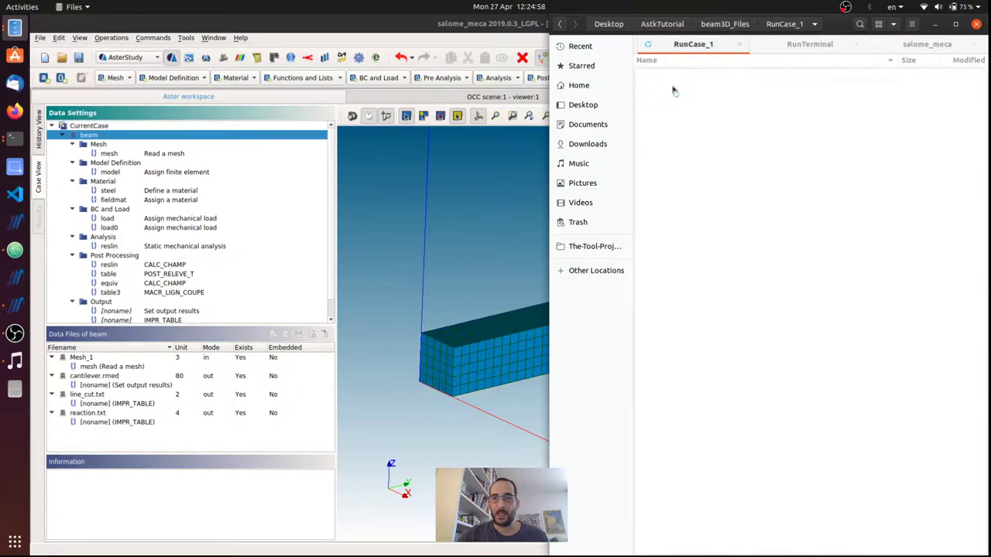
{"action": "double_click", "coordinate": [675, 85]}
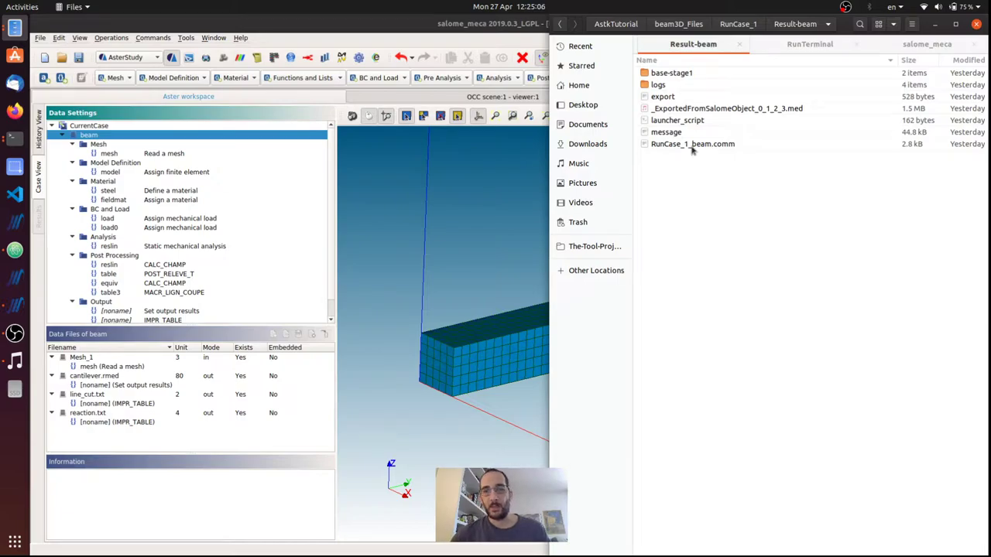
- Copy RunCase_1_beam.comm, the exported .med and the export file into RunTerminal
{"action": "left_click", "coordinate": [688, 147]}
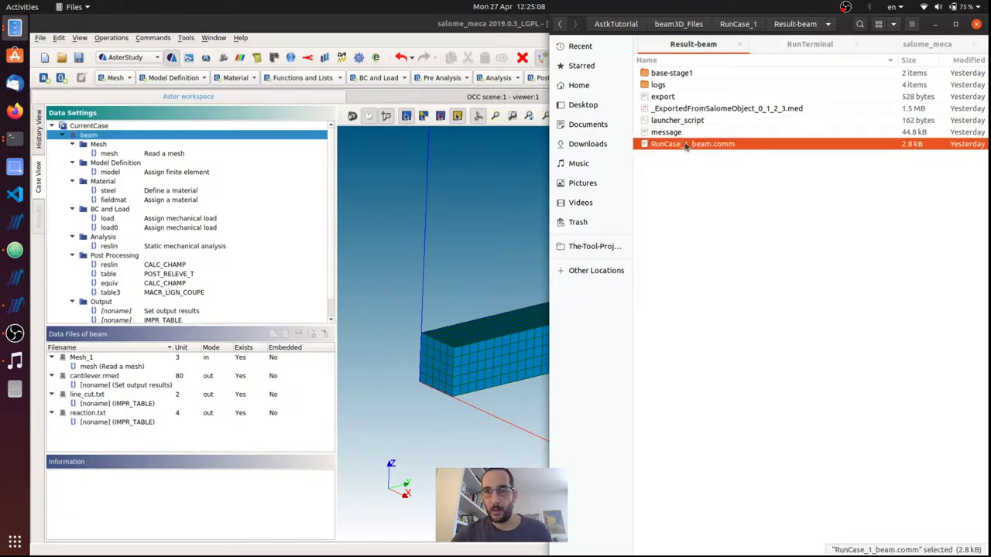
{"action": "left_click", "coordinate": [680, 110], "text": "ctrl"}
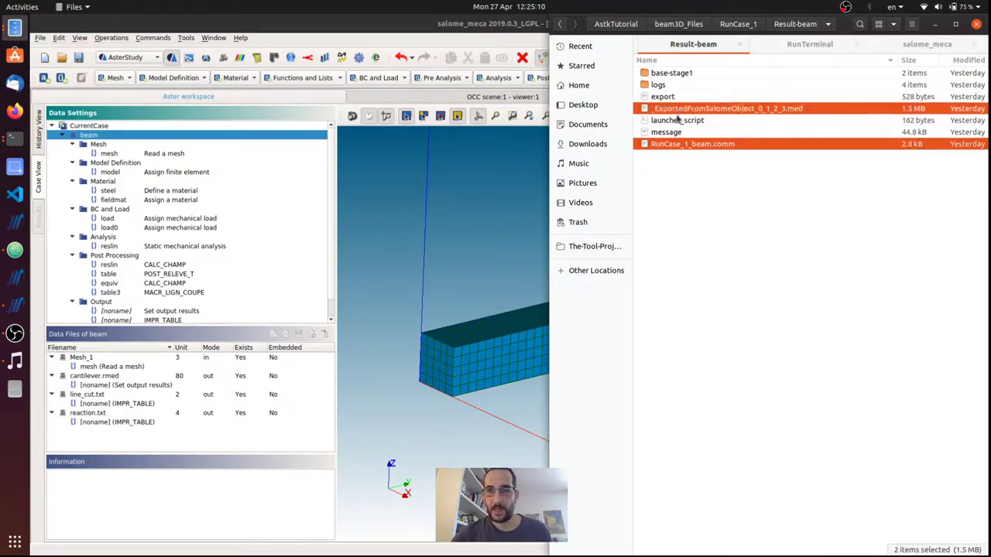
{"action": "left_click", "coordinate": [671, 97], "text": "ctrl"}
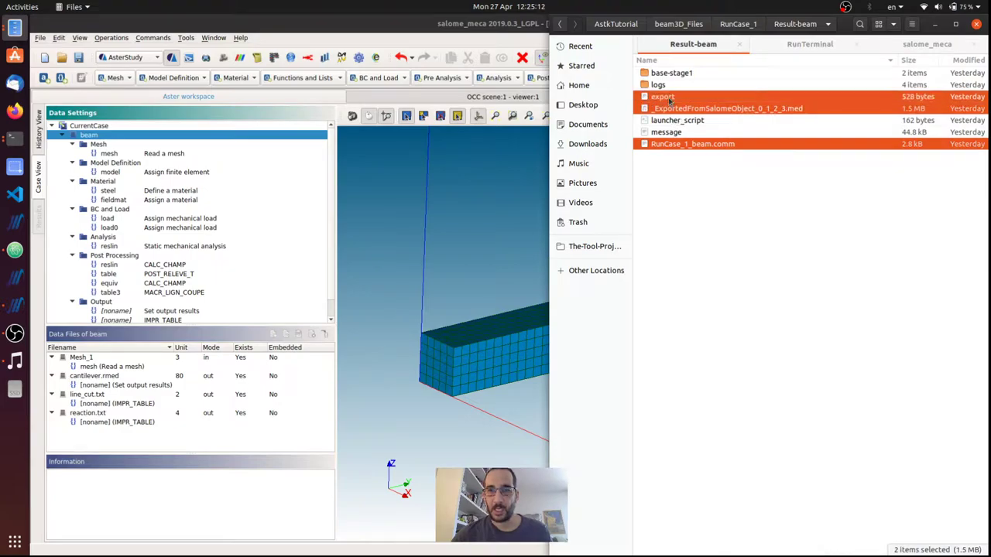
{"action": "left_click", "coordinate": [796, 45]}
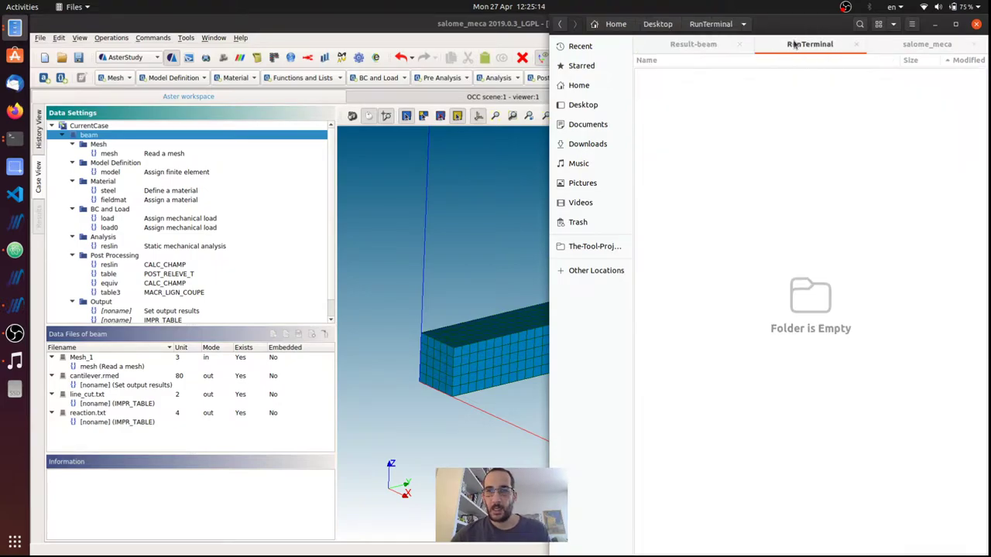
{"action": "key", "text": "ctrl+v"}
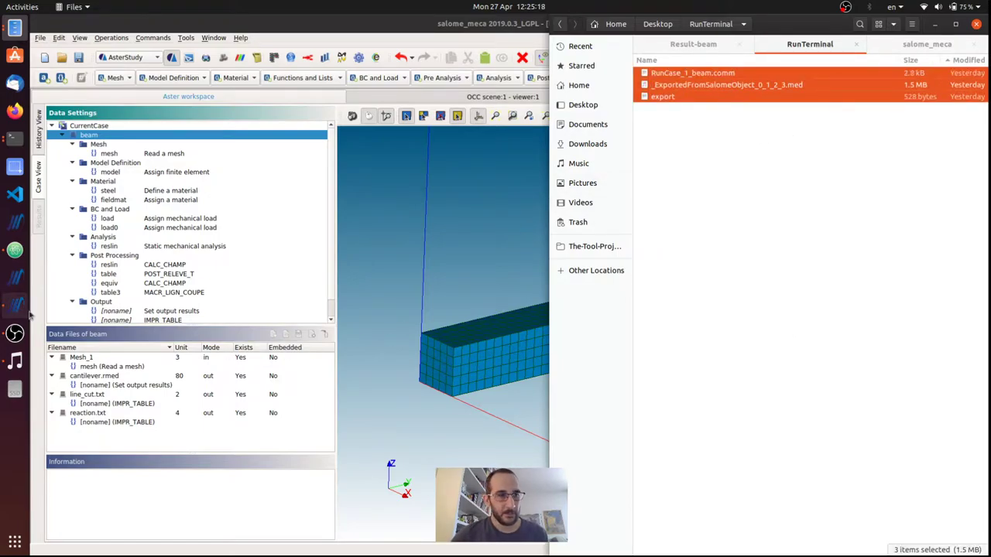
- Open RunCase_1_beam.comm in Atom and highlight its DEBUT(LANG='EN') and FIN() lines
{"action": "left_click", "coordinate": [11, 255]}
{"action": "left_click", "coordinate": [809, 172]}
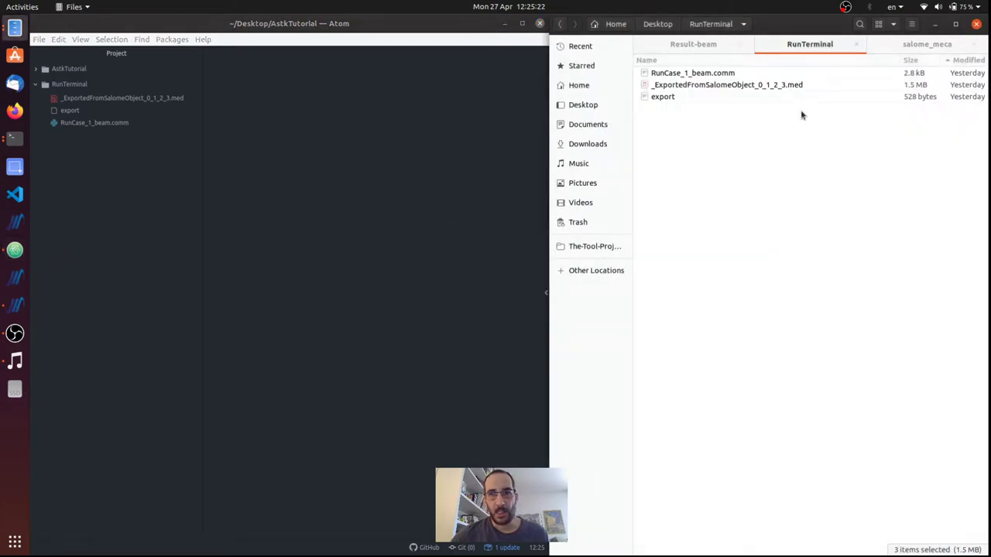
{"action": "left_click", "coordinate": [78, 123]}
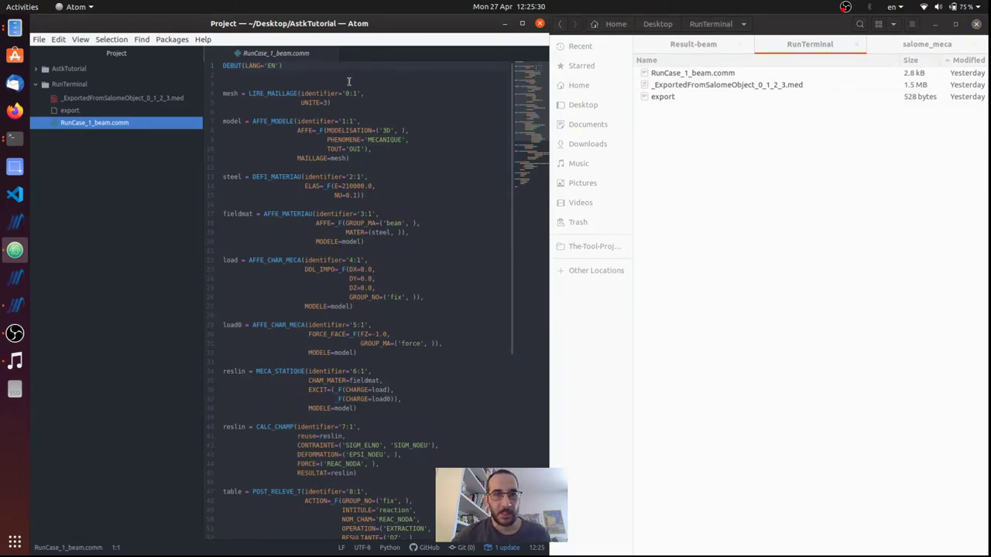
{"action": "left_click", "coordinate": [280, 66]}
{"action": "left_click_drag", "start_coordinate": [283, 67], "coordinate": [218, 70]}
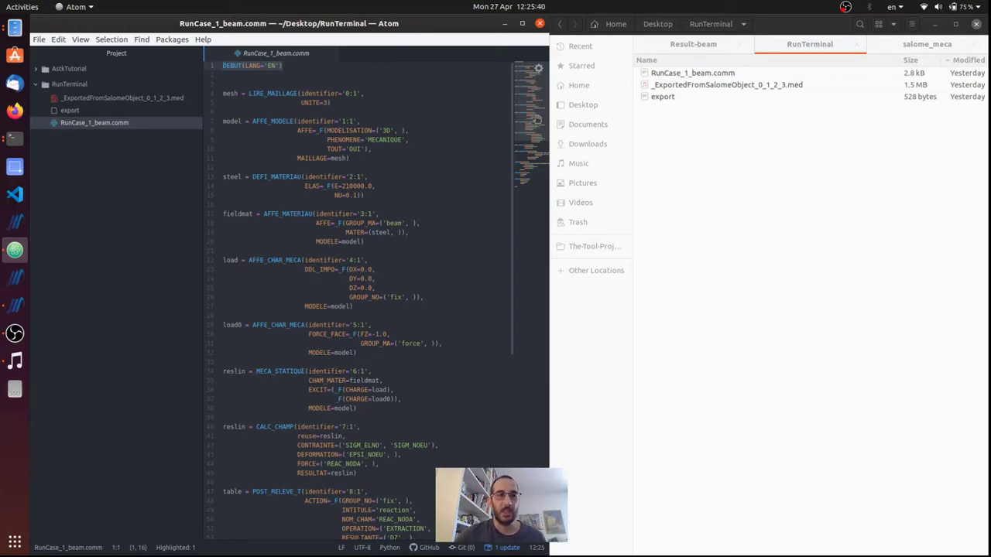
{"action": "scroll", "coordinate": [537, 118], "scroll_direction": "down", "scroll_amount": 10}
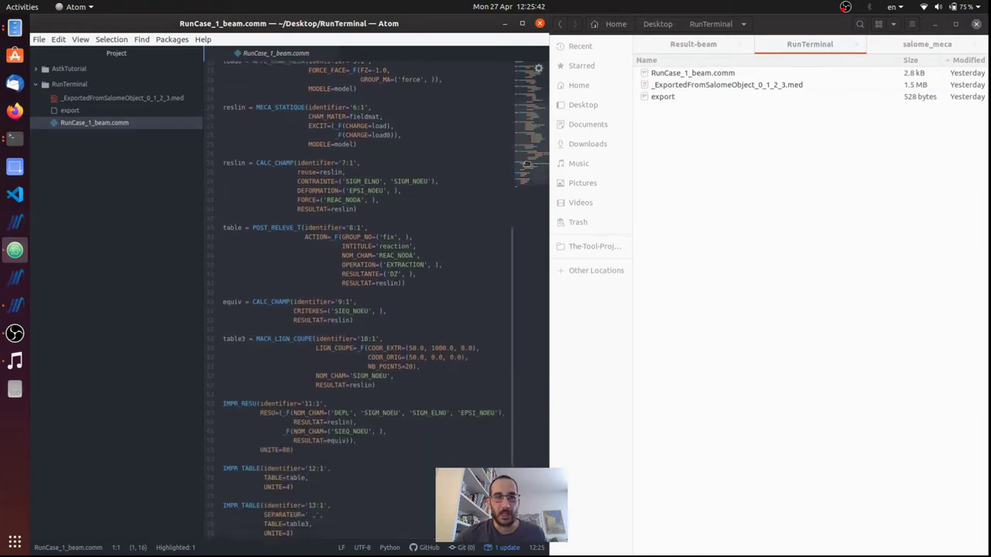
{"action": "left_click_drag", "start_coordinate": [243, 529], "coordinate": [221, 531]}
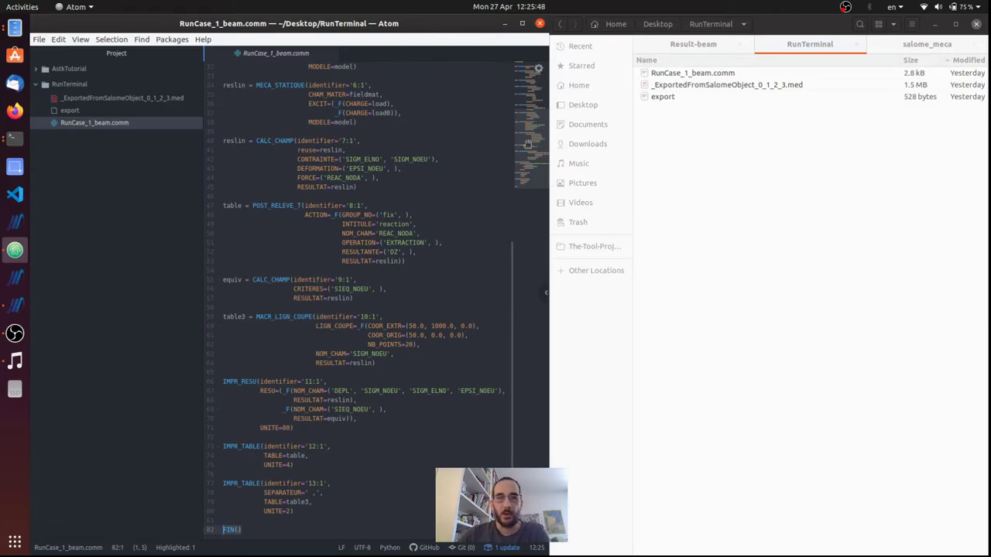
- Go back through the command file from DEBUT on line 1 down to FIN()
{"action": "scroll", "coordinate": [527, 109], "scroll_direction": "up", "scroll_amount": 5}
{"action": "scroll", "coordinate": [526, 106], "scroll_direction": "up", "scroll_amount": 3}
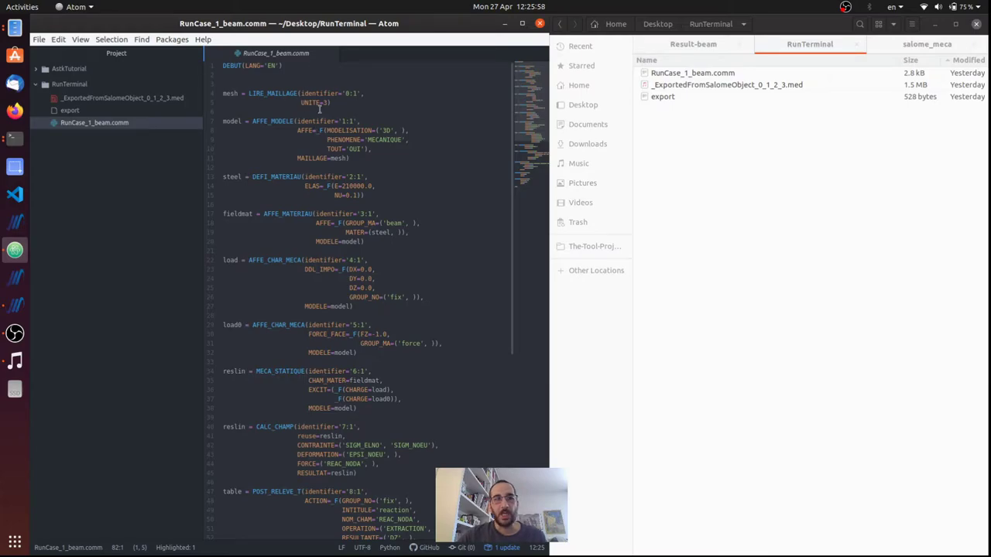
{"action": "left_click", "coordinate": [299, 67]}
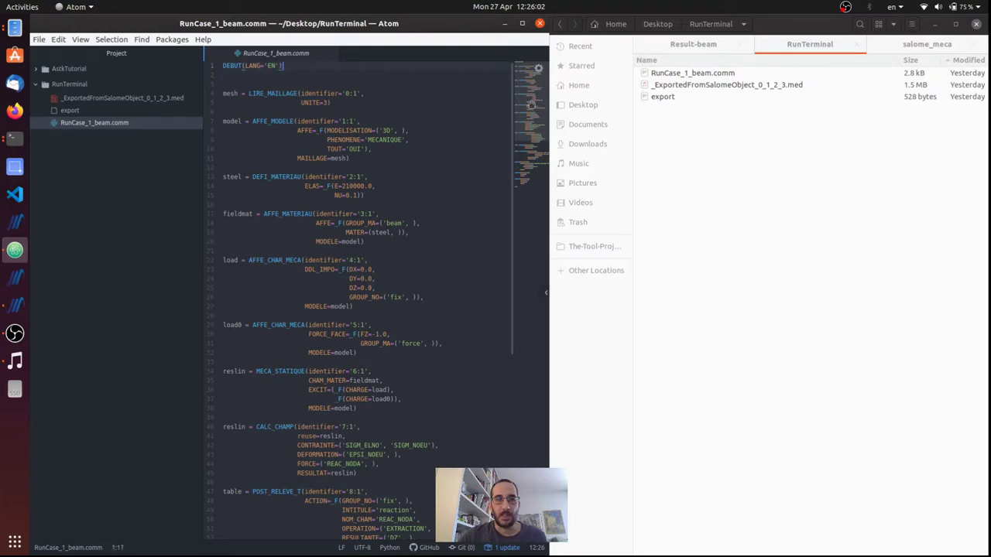
{"action": "scroll", "coordinate": [399, 107], "scroll_direction": "down", "scroll_amount": 10}
{"action": "left_click", "coordinate": [283, 518]}
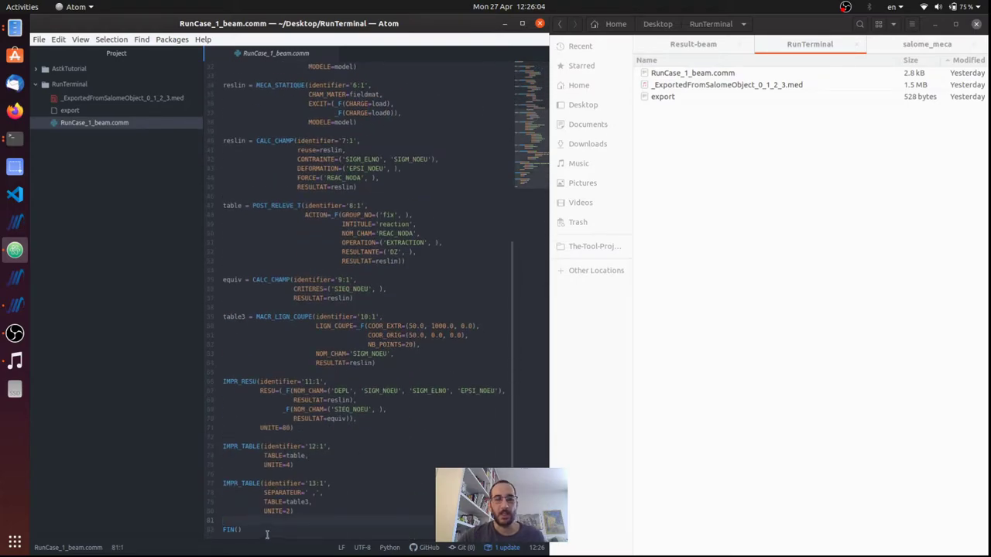
{"action": "left_click", "coordinate": [267, 530]}
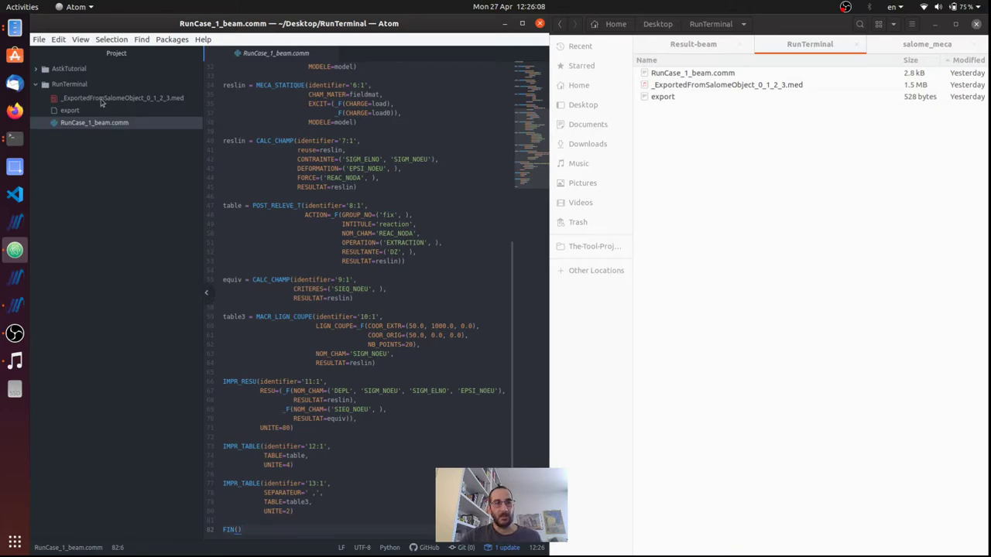
- Open the export file and highlight its file entries on lines 18–24, including the med line's D flag
{"action": "left_click", "coordinate": [99, 99]}
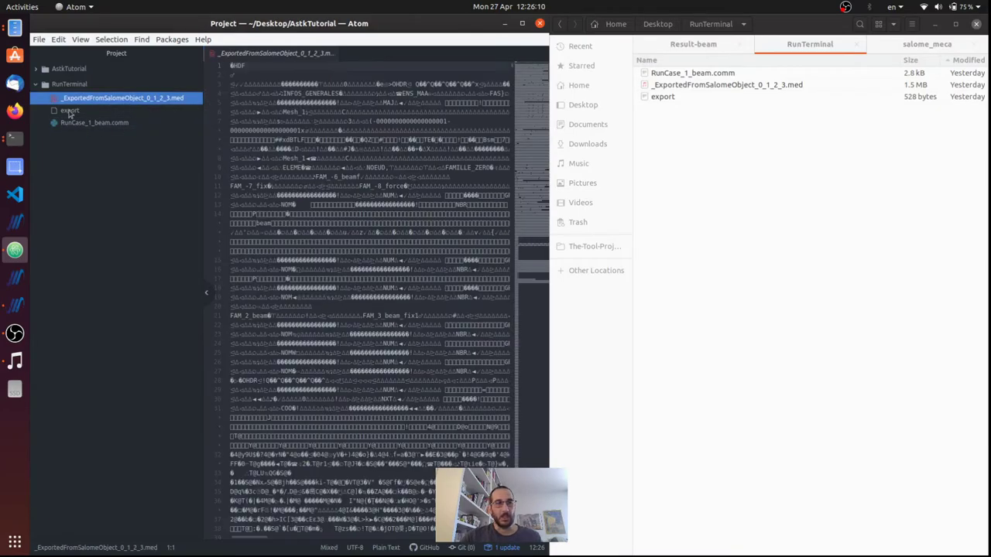
{"action": "left_click", "coordinate": [71, 113]}
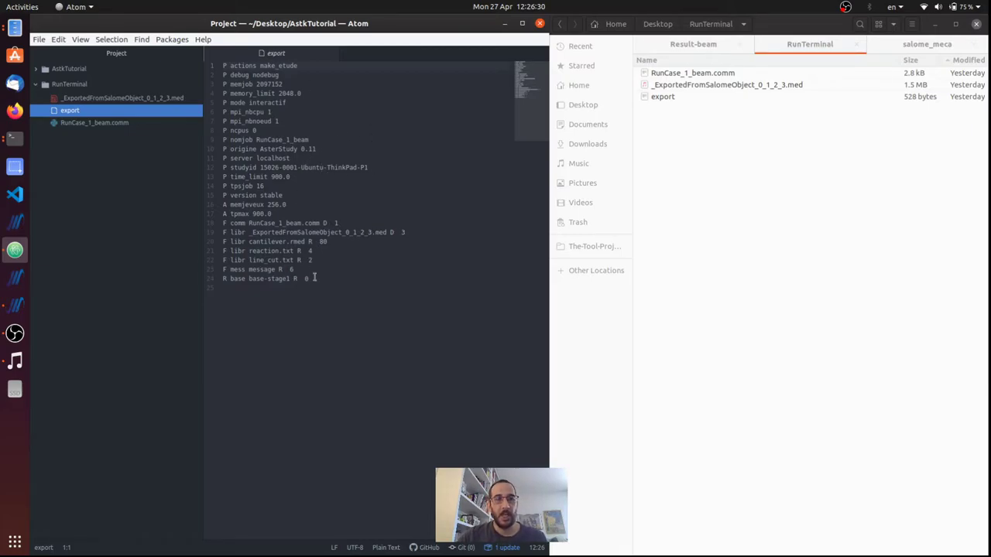
{"action": "left_click_drag", "start_coordinate": [314, 278], "coordinate": [208, 227]}
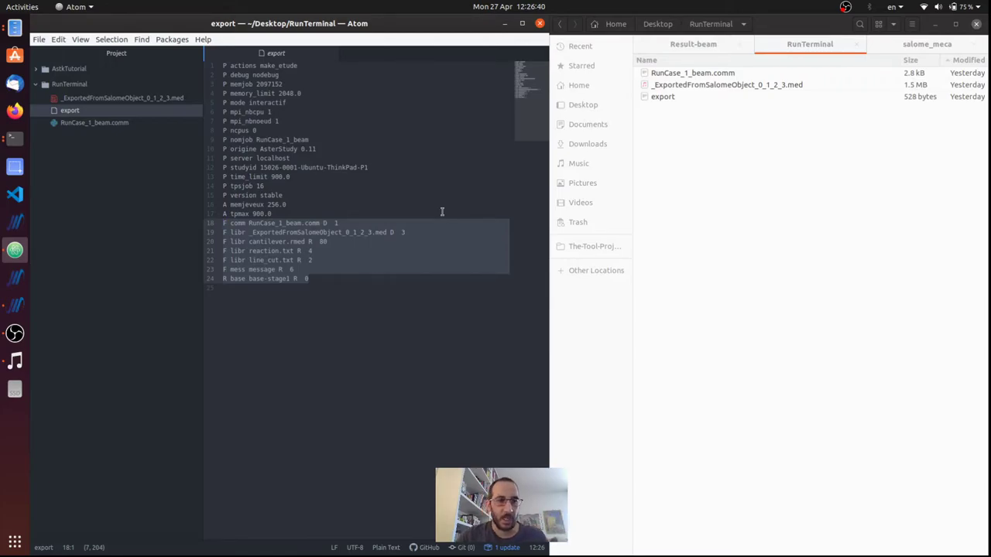
{"action": "left_click", "coordinate": [382, 233]}
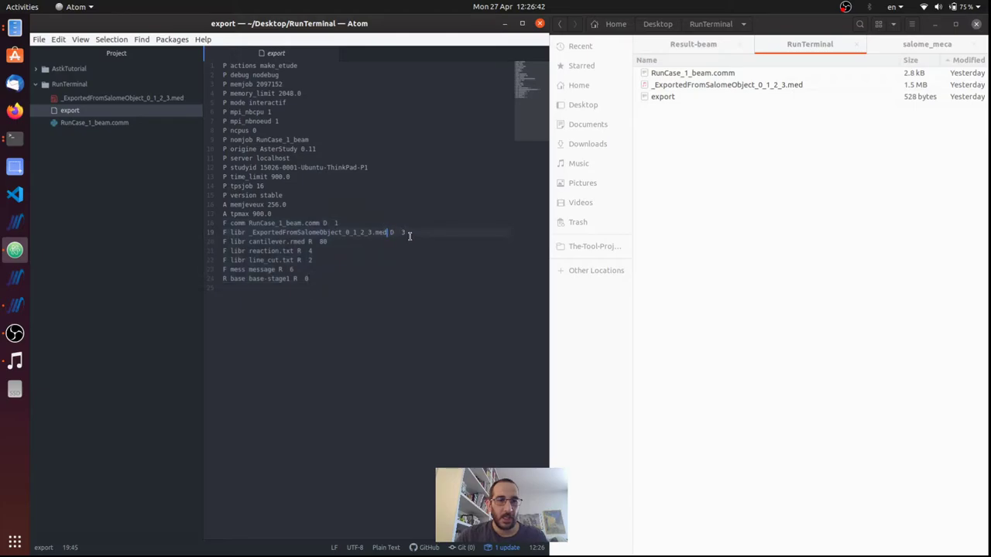
{"action": "left_click_drag", "start_coordinate": [395, 232], "coordinate": [219, 225]}
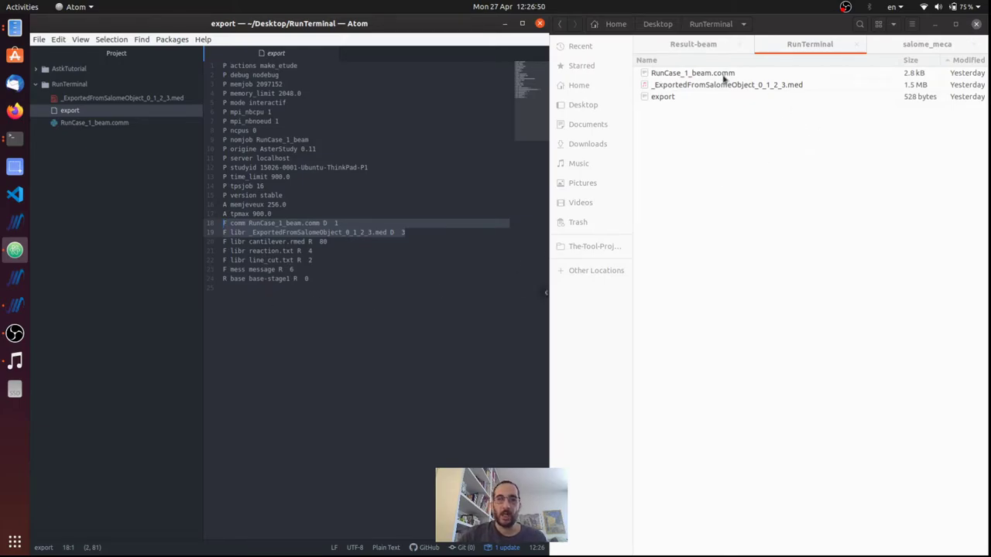
{"action": "left_click", "coordinate": [714, 136]}
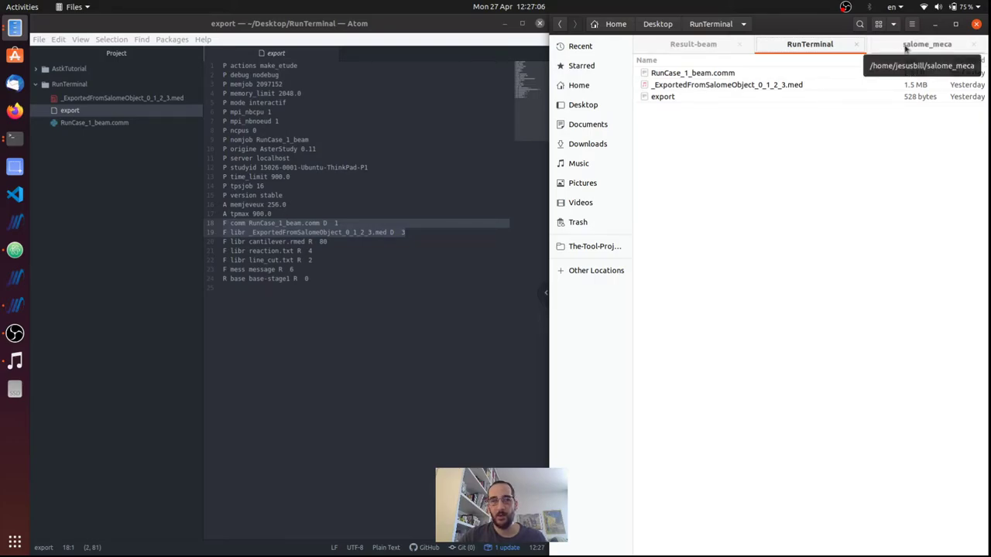
- Try starting a SALOME shell session from Tools > Plugins in salome_meca
{"action": "left_click", "coordinate": [17, 308]}
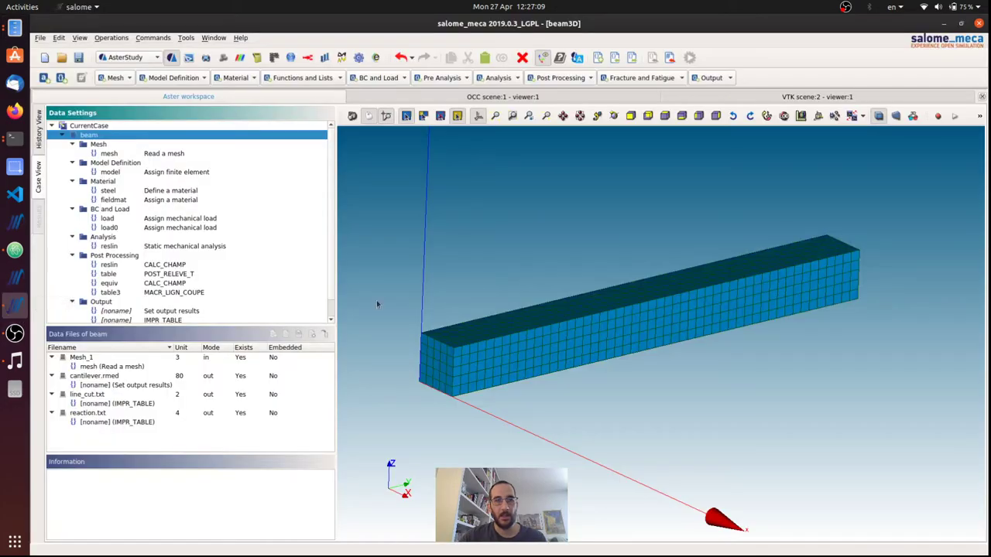
{"action": "left_click", "coordinate": [186, 38]}
{"action": "mouse_move", "coordinate": [203, 74]}
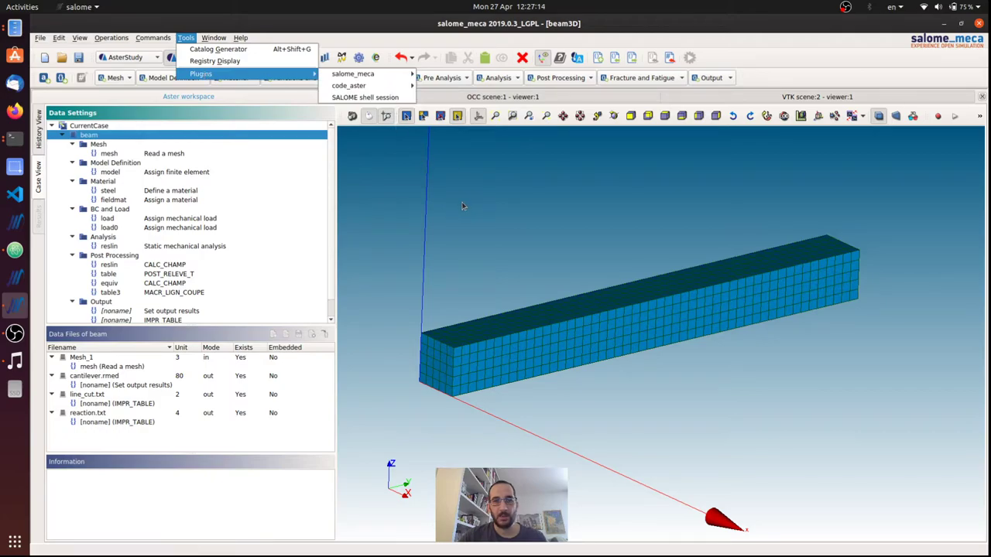
{"action": "left_click", "coordinate": [385, 99]}
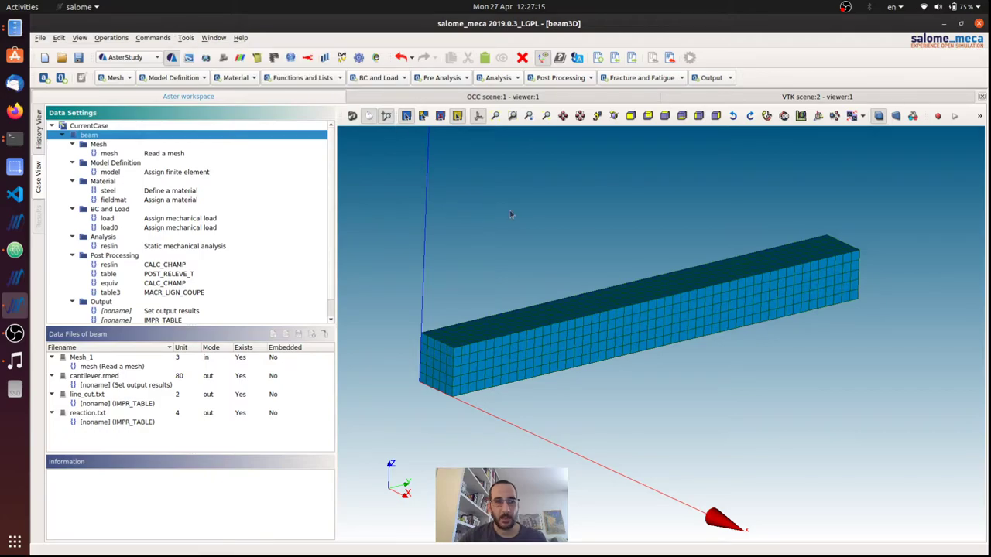
- Minimize salome_meca and open the appli_V9_INTEGR_public_universal folder in Files
{"action": "left_click", "coordinate": [945, 25]}
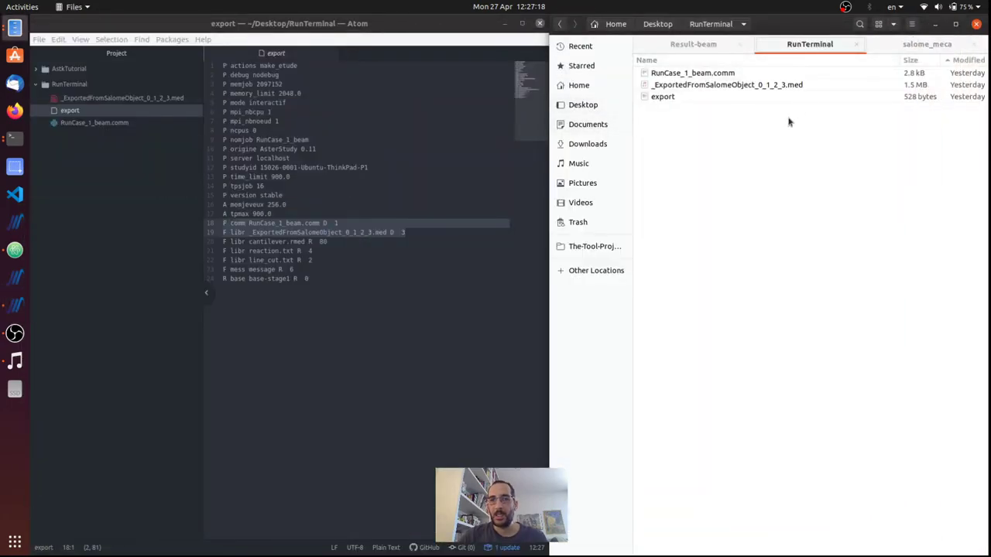
{"action": "left_click", "coordinate": [934, 48]}
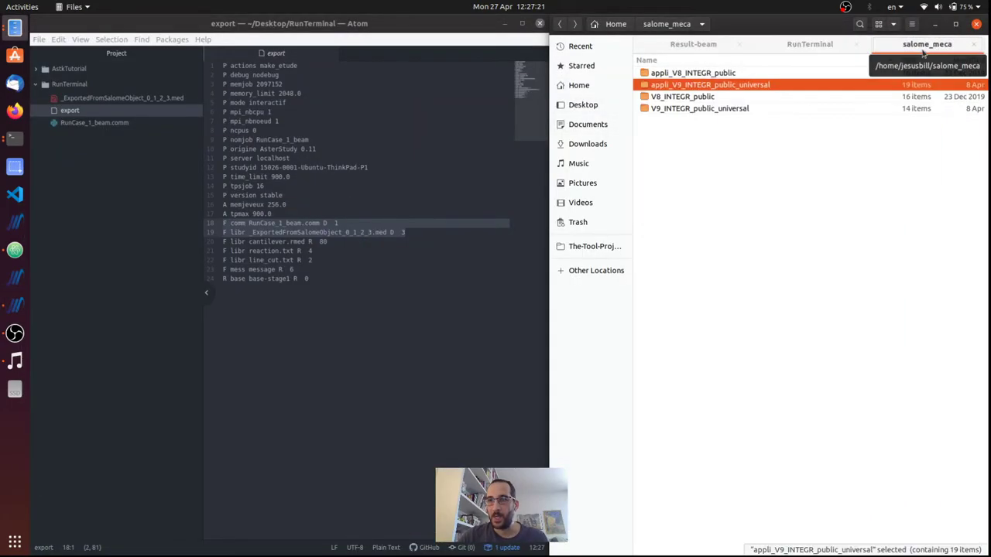
{"action": "double_click", "coordinate": [702, 86]}
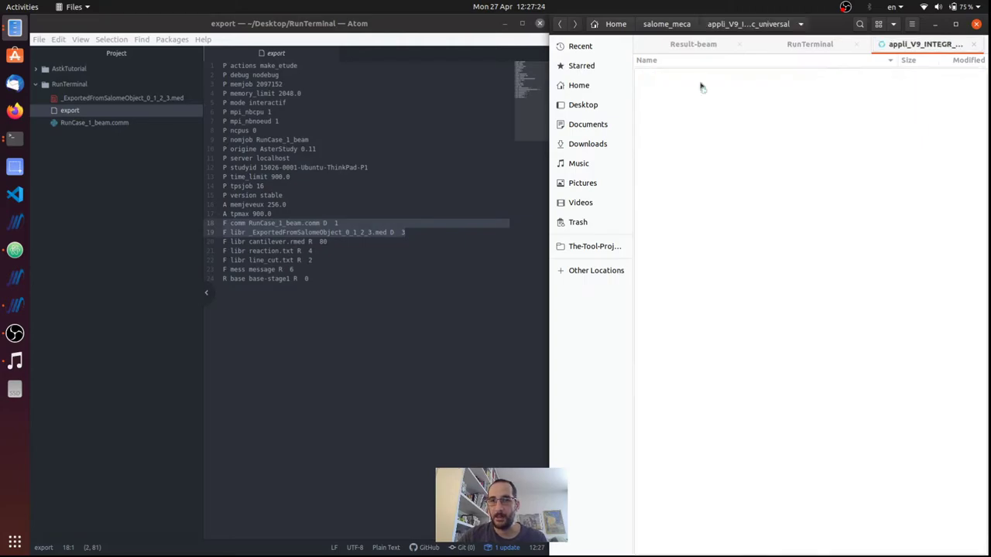
{"action": "right_click", "coordinate": [686, 334]}
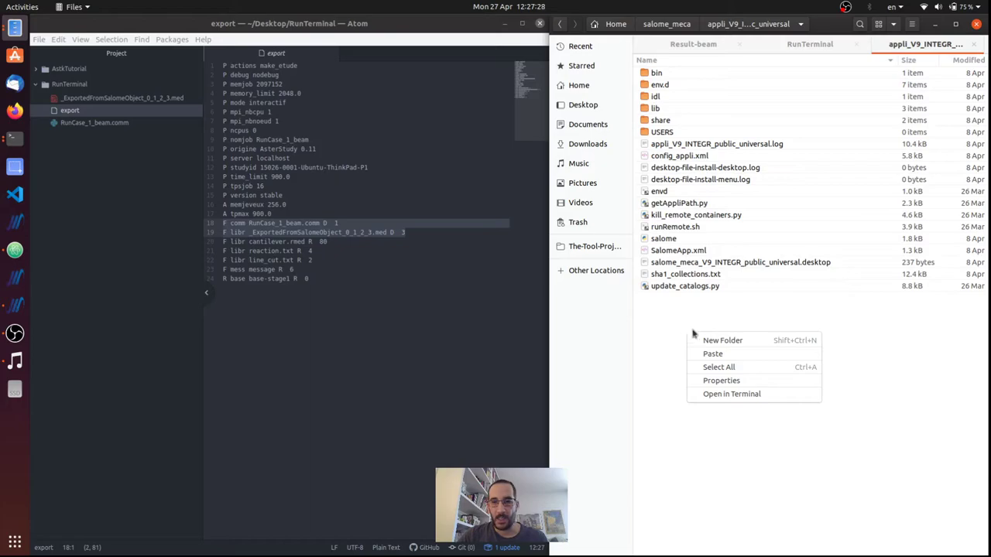
- Open a terminal in the installation folder and start ./salome shell
{"action": "left_click", "coordinate": [738, 397]}
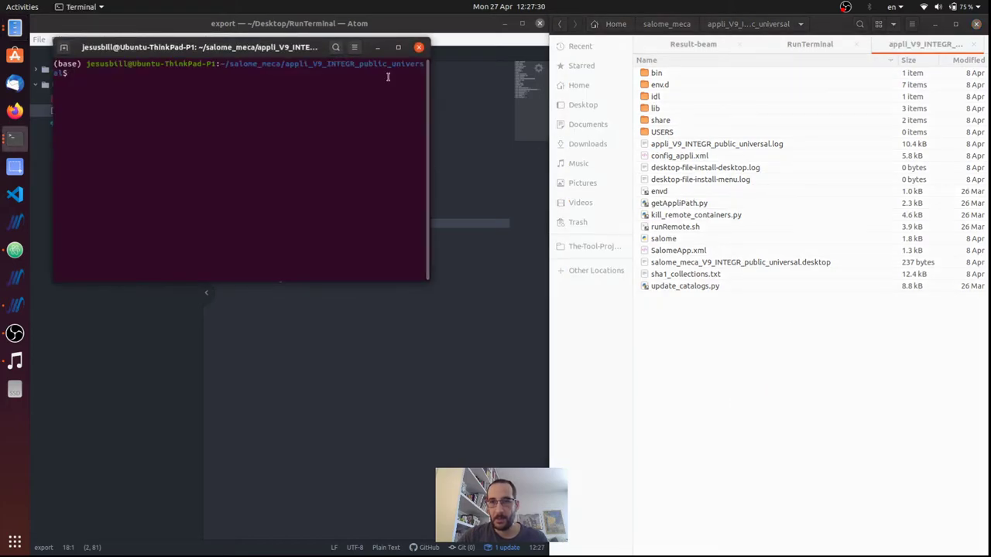
{"action": "left_click_drag", "start_coordinate": [233, 44], "coordinate": [273, 136]}
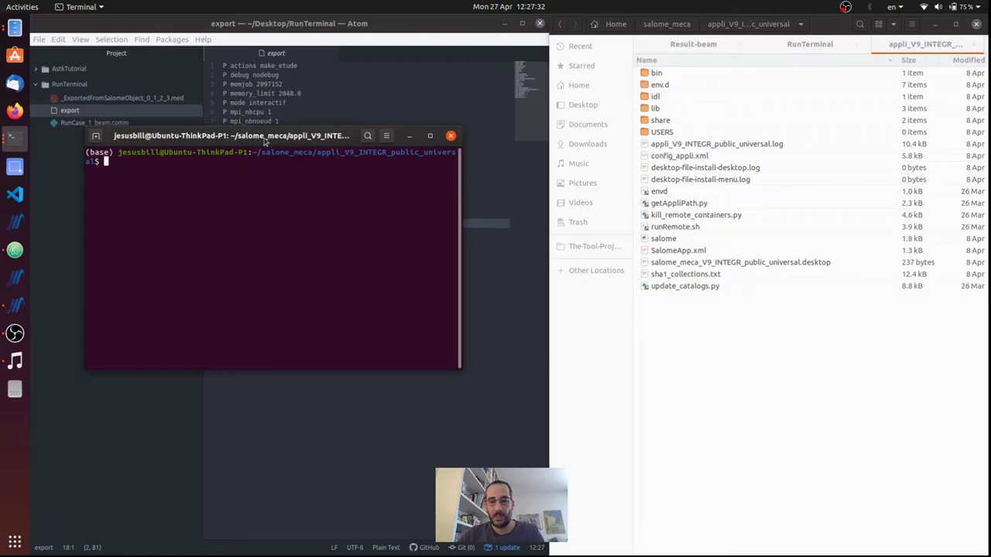
{"action": "type", "text": "./salo"}
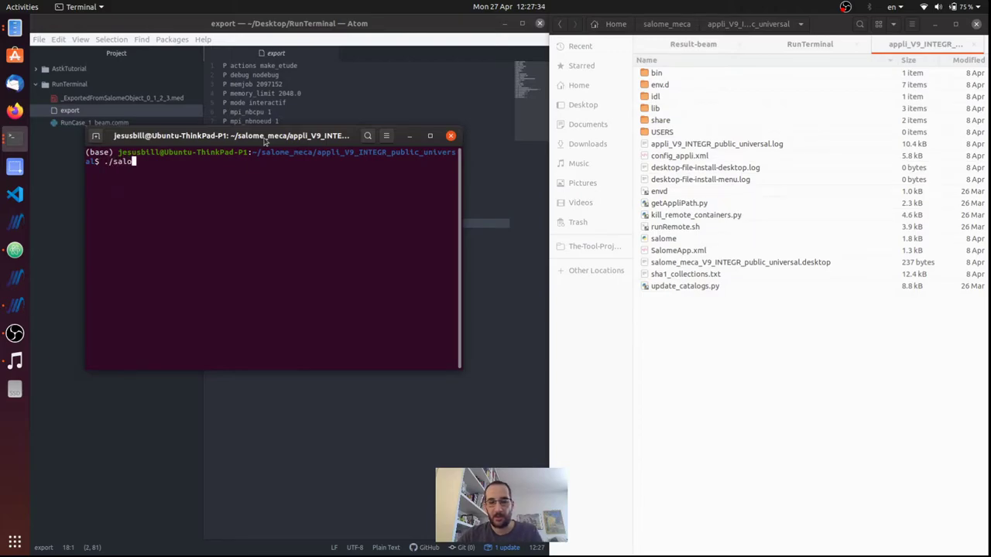
{"action": "type", "text": "me s"}
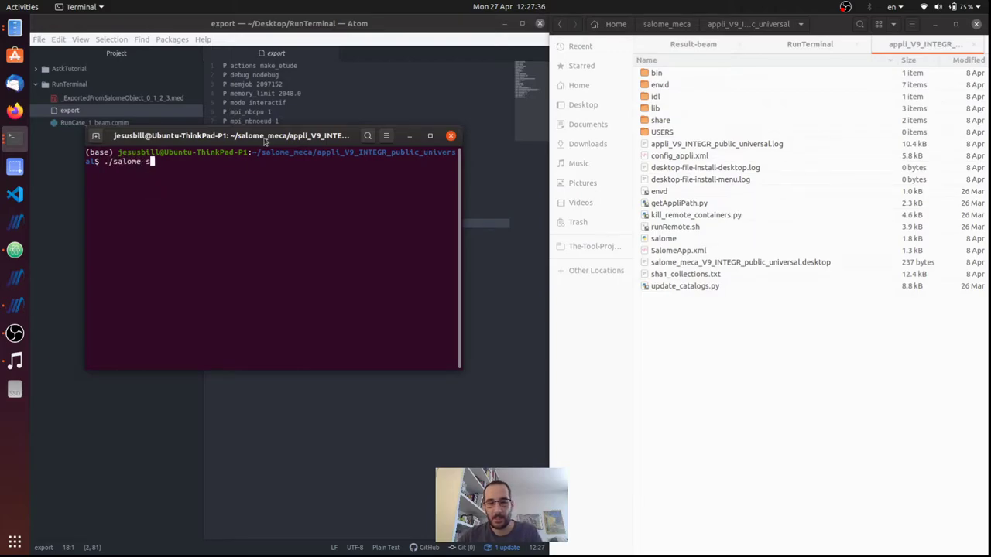
{"action": "type", "text": "hell"}
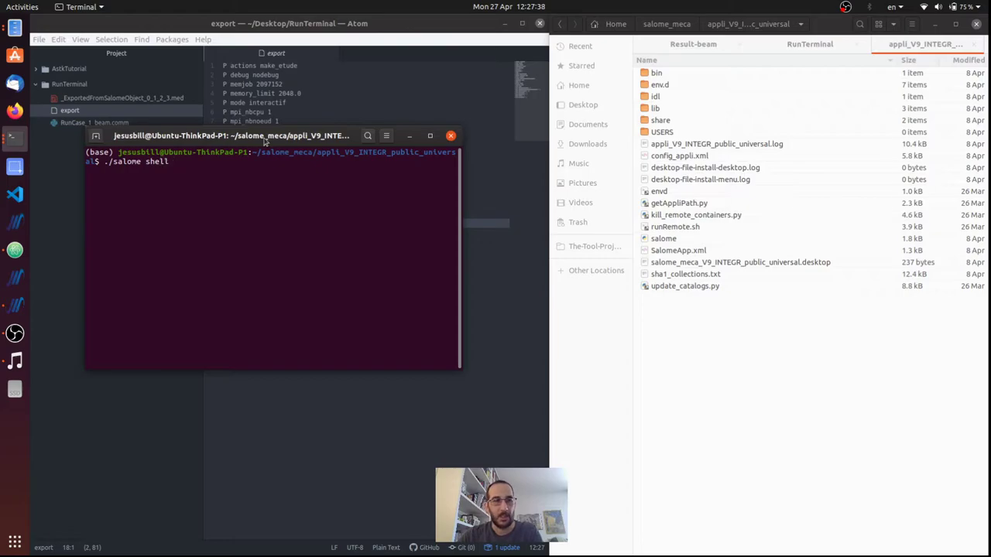
{"action": "key", "text": "Return"}
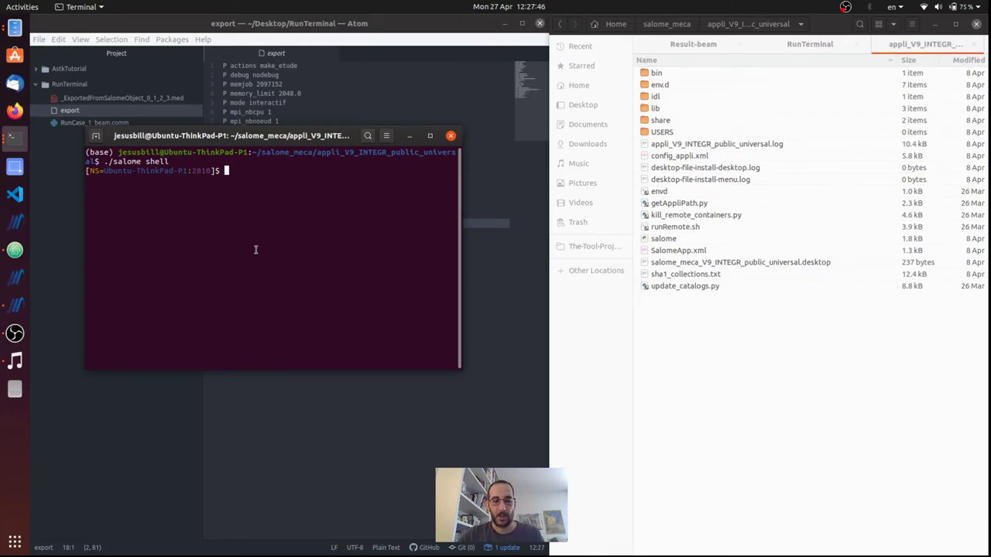
- Change into ~/Desktop/RunTerminal and list its three study files
{"action": "type", "text": "cd ~De"}
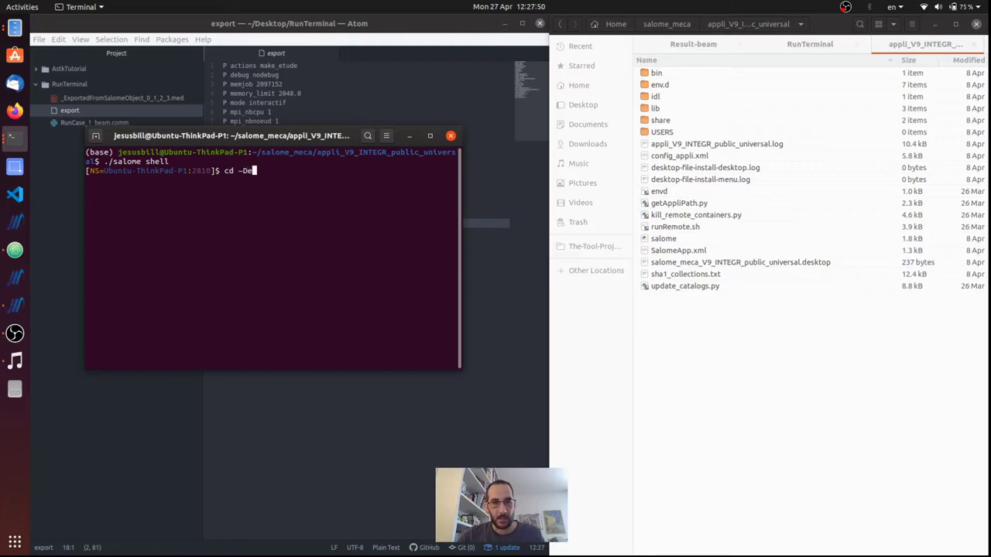
{"action": "key", "text": "BackSpace"}
{"action": "key", "text": "BackSpace"}
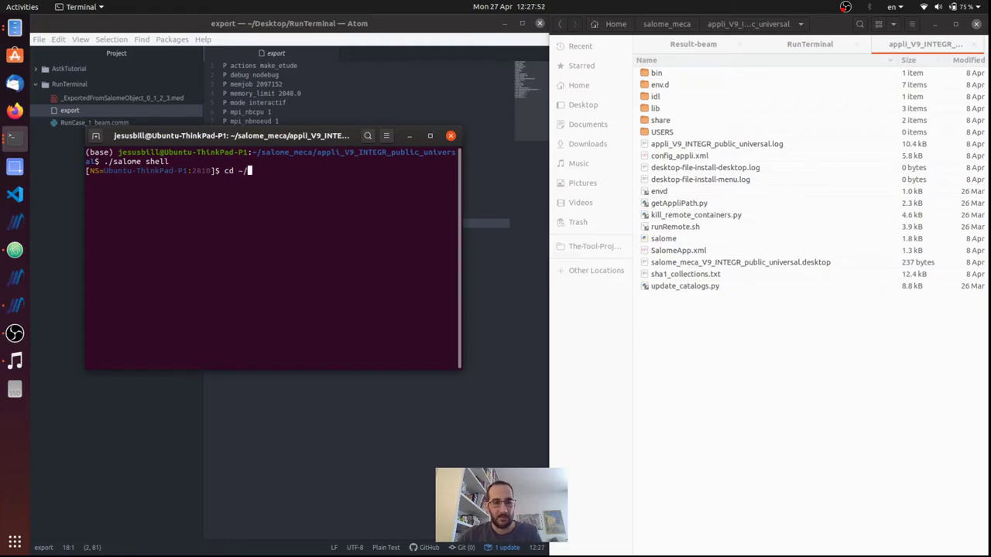
{"action": "type", "text": "/Desk"}
{"action": "key", "text": "Tab"}
{"action": "type", "text": "Run"}
{"action": "key", "text": "Tab"}
{"action": "key", "text": "Return"}
{"action": "type", "text": "ls"}
{"action": "key", "text": "Return"}
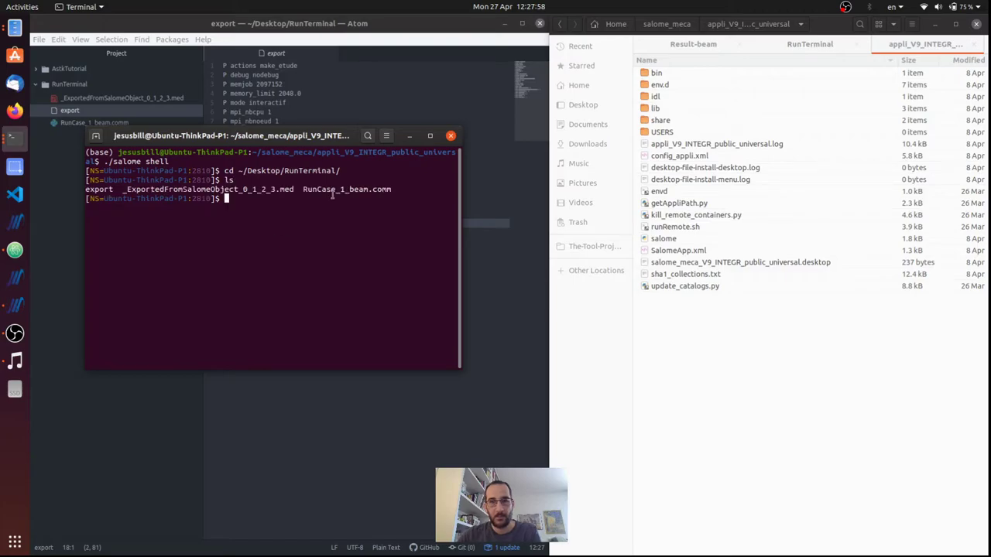
- Enter 'as_run export' at the prompt and snap the terminal to the left half
{"action": "left_click", "coordinate": [809, 44]}
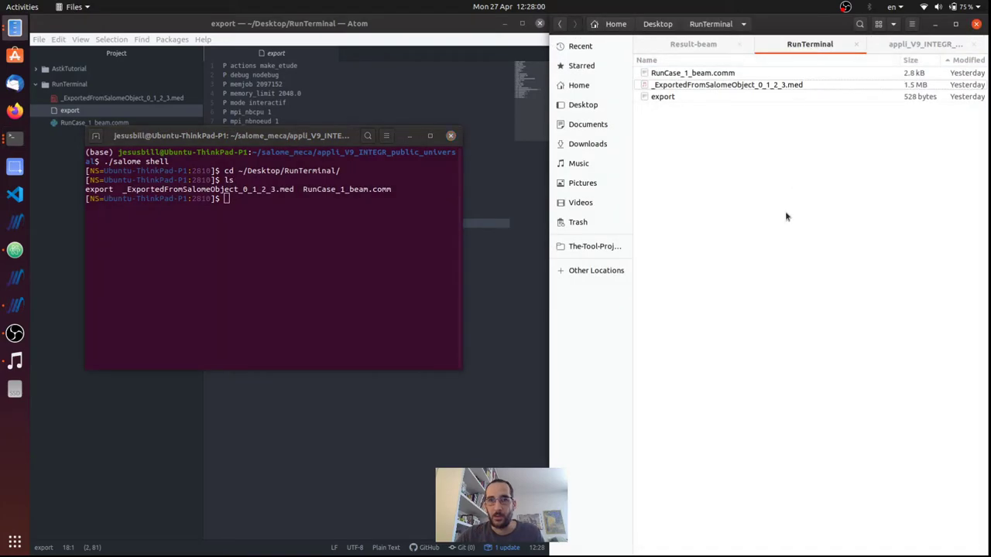
{"action": "left_click", "coordinate": [337, 242]}
{"action": "type", "text": "as_r"}
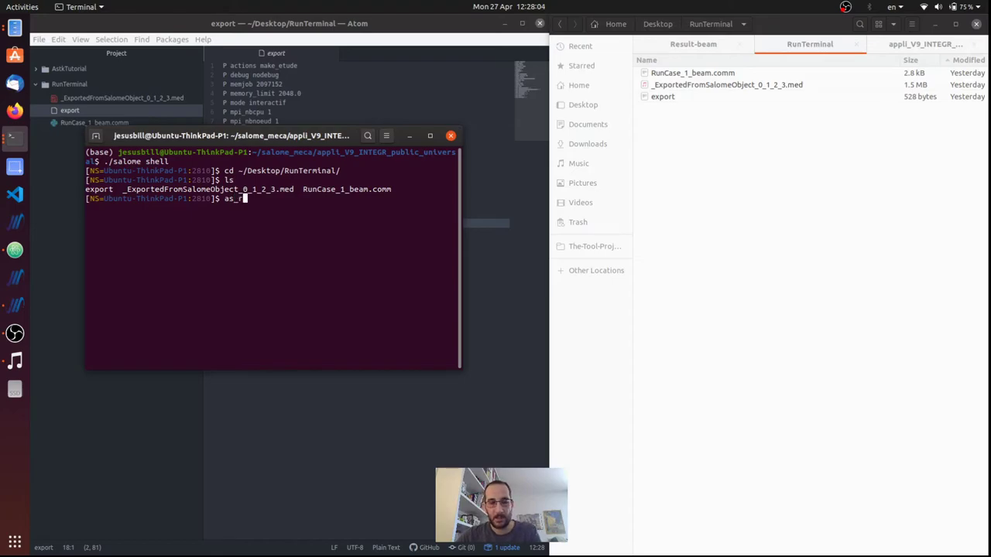
{"action": "type", "text": "un export"}
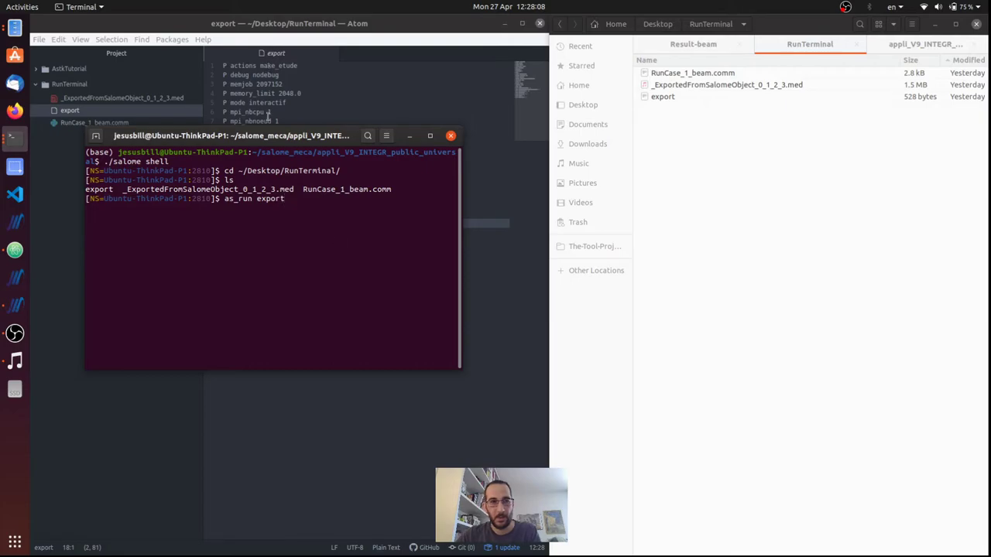
{"action": "left_click_drag", "start_coordinate": [257, 136], "coordinate": [29, 99]}
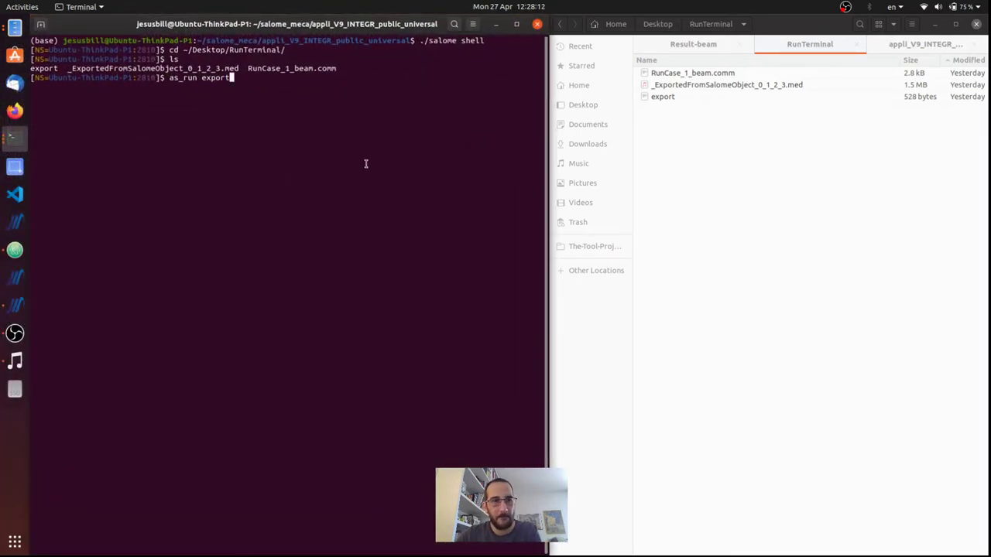
- Run as_run export until it finishes with EXIT_CODE=0, then return to Salome-Meca
{"action": "key", "text": "Return"}
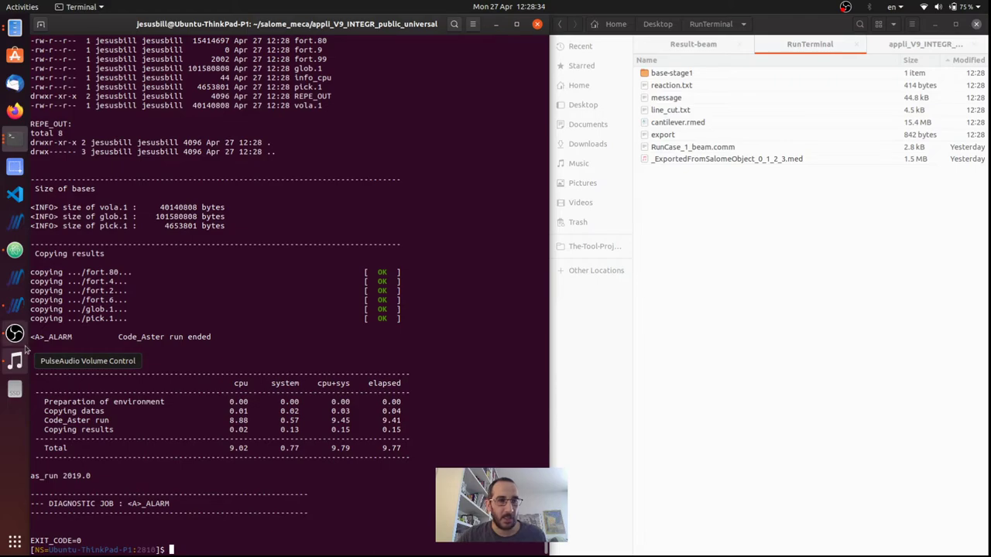
{"action": "left_click", "coordinate": [15, 304]}
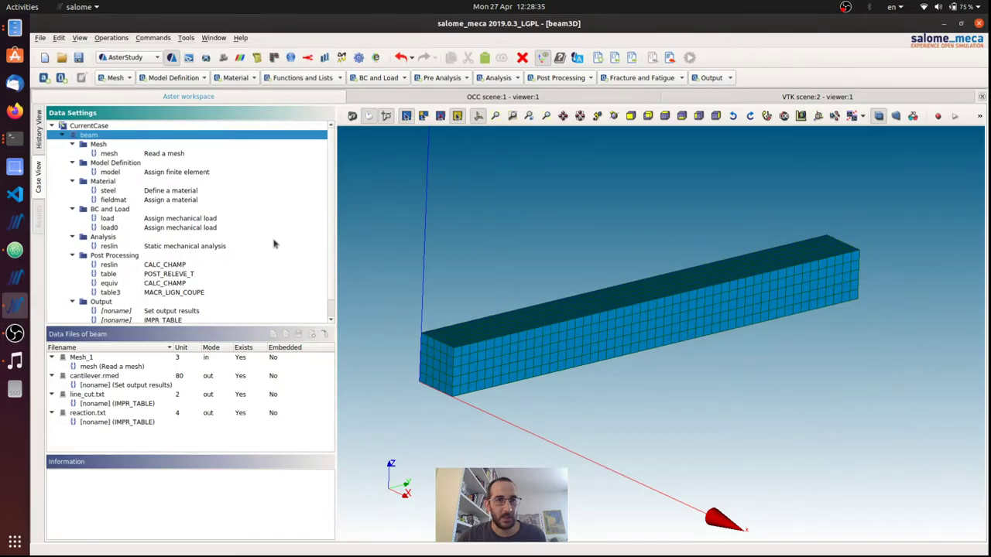
- Launch Run astk from the code_aster plugins and acknowledge the information messages
{"action": "left_click", "coordinate": [185, 38]}
{"action": "mouse_move", "coordinate": [214, 75]}
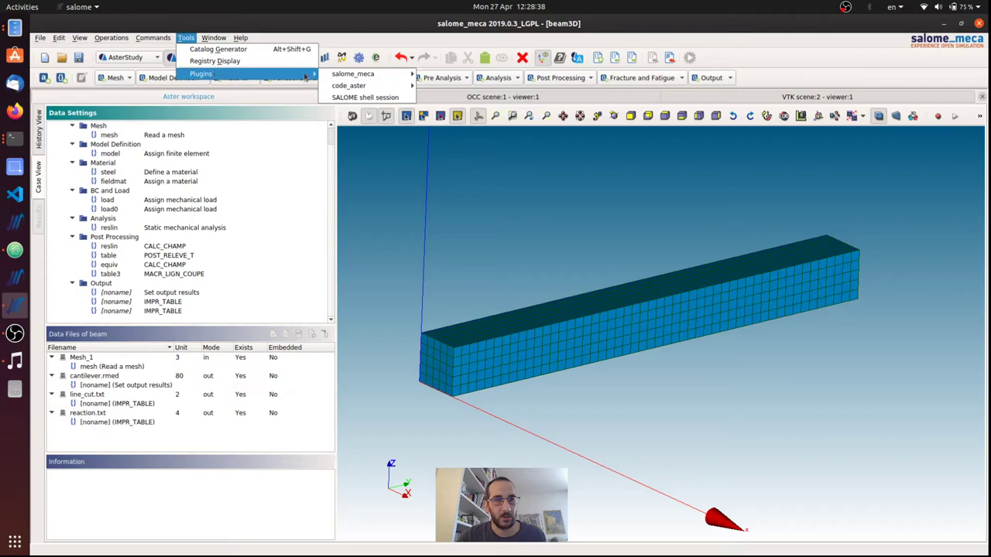
{"action": "mouse_move", "coordinate": [366, 86]}
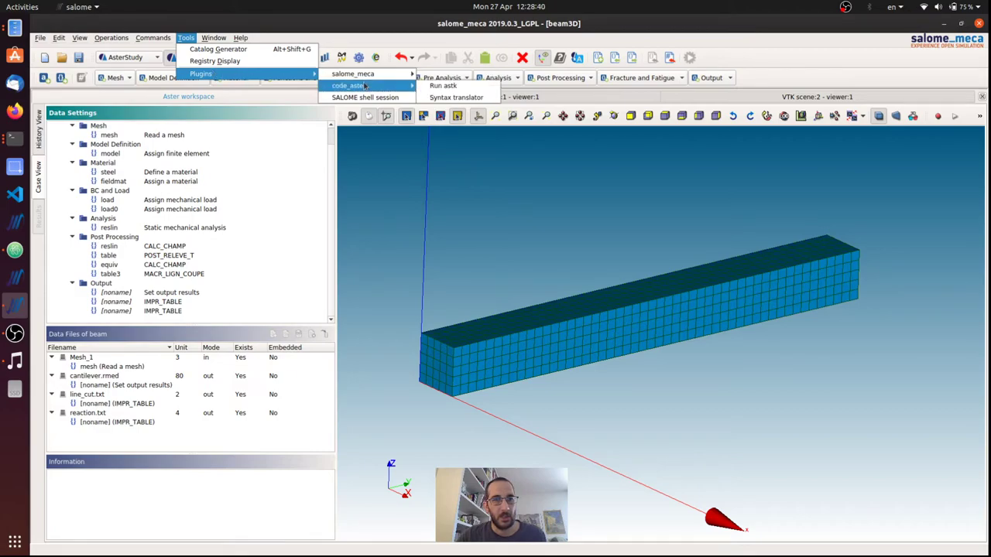
{"action": "left_click", "coordinate": [439, 88]}
{"action": "key", "text": "Return"}
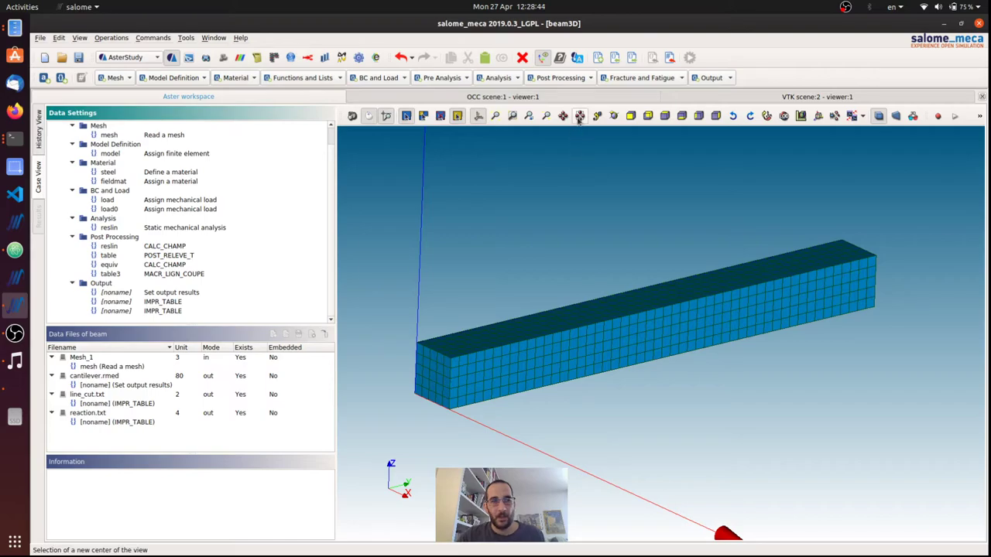
{"action": "left_click", "coordinate": [6, 391]}
{"action": "left_click", "coordinate": [494, 319]}
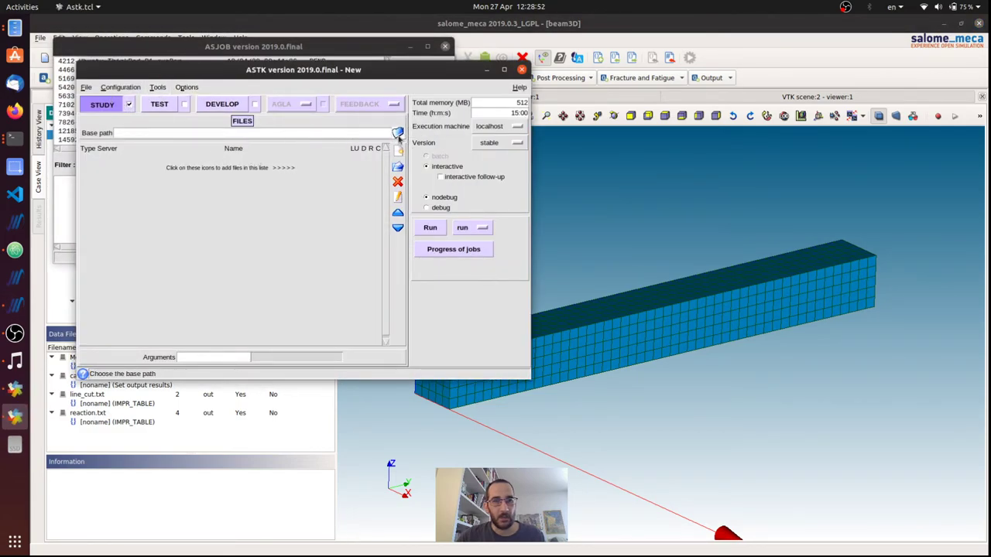
- Choose Desktop > RunTerminal as the study's base path, dismissing the shift warnings
{"action": "left_click", "coordinate": [398, 134]}
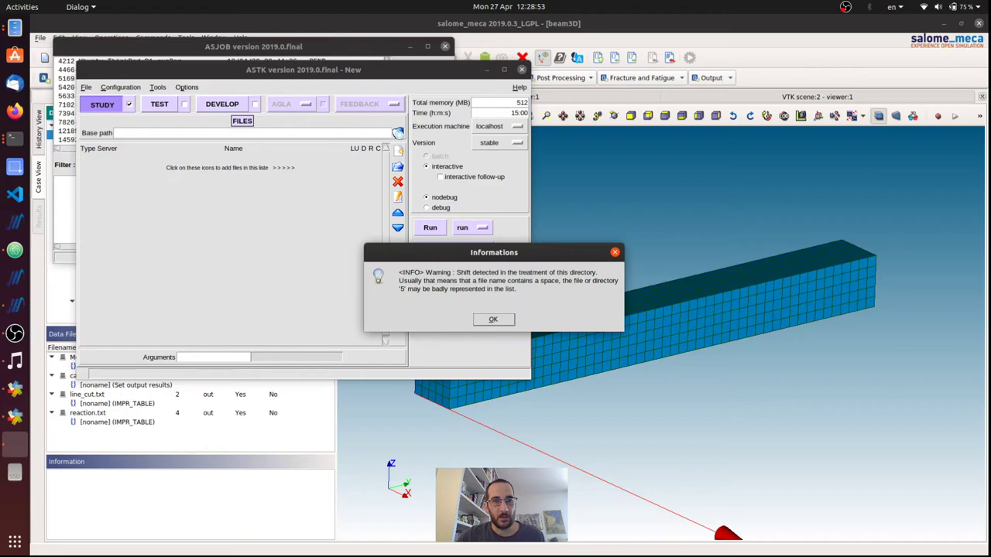
{"action": "left_click", "coordinate": [503, 324]}
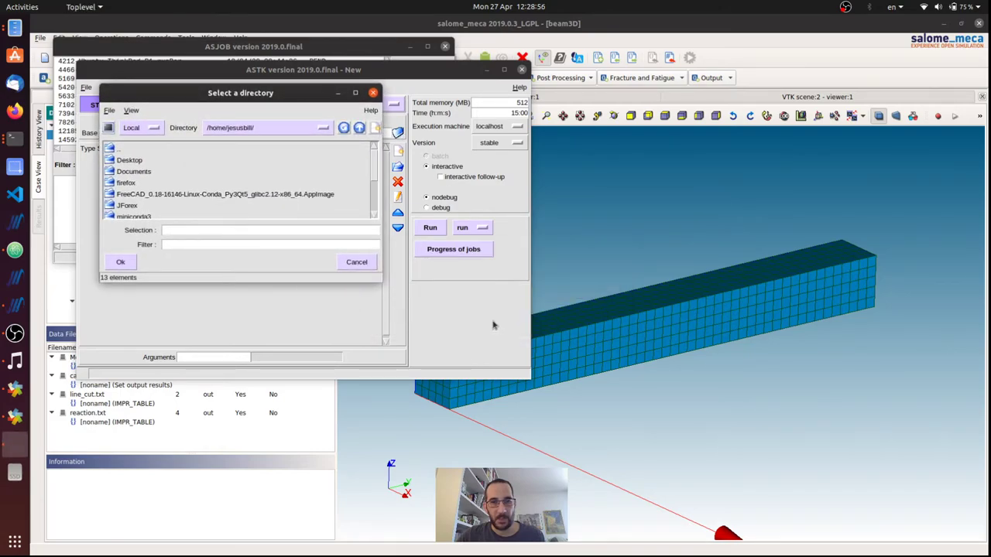
{"action": "left_click", "coordinate": [130, 159]}
{"action": "double_click", "coordinate": [129, 160]}
{"action": "left_click", "coordinate": [241, 233]}
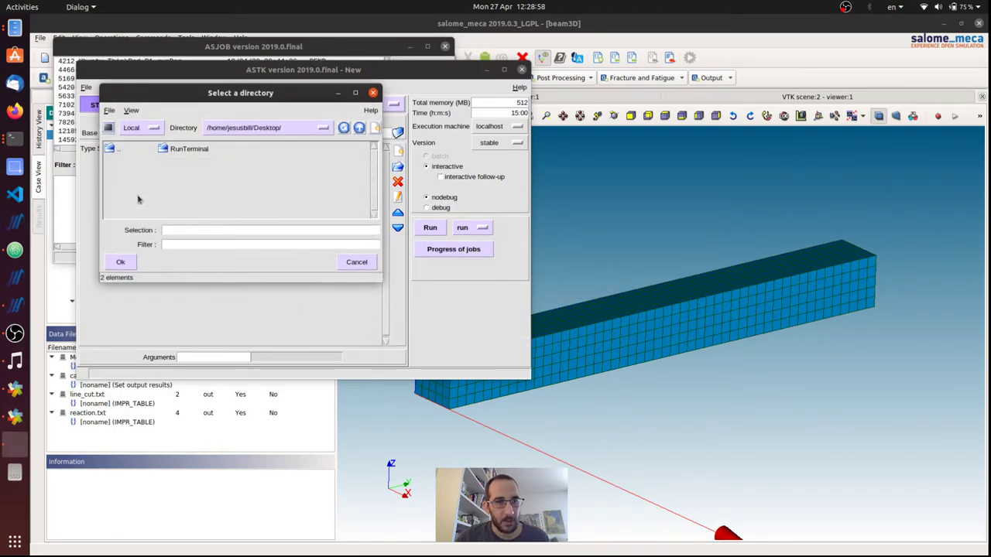
{"action": "left_click", "coordinate": [184, 151]}
{"action": "left_click", "coordinate": [133, 260]}
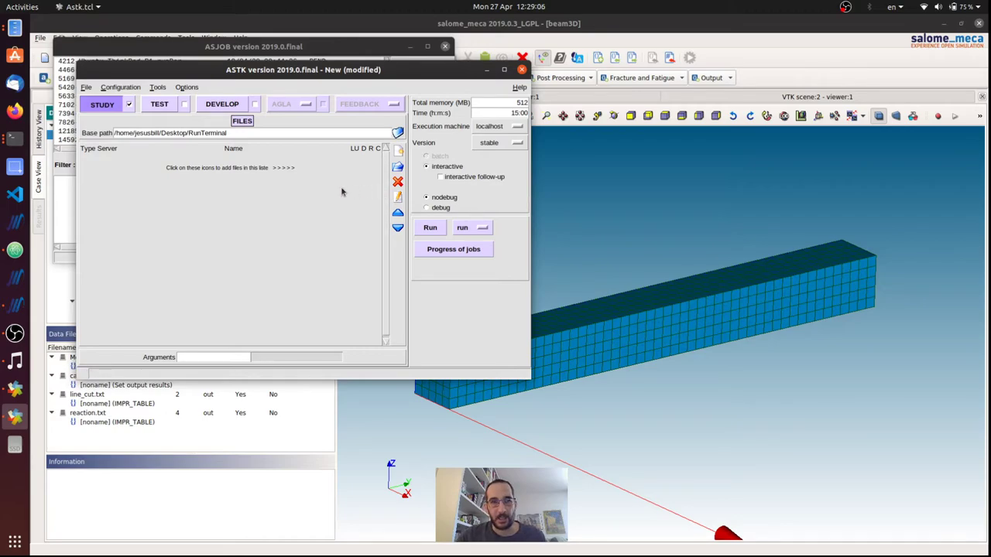
{"action": "left_click", "coordinate": [86, 87]}
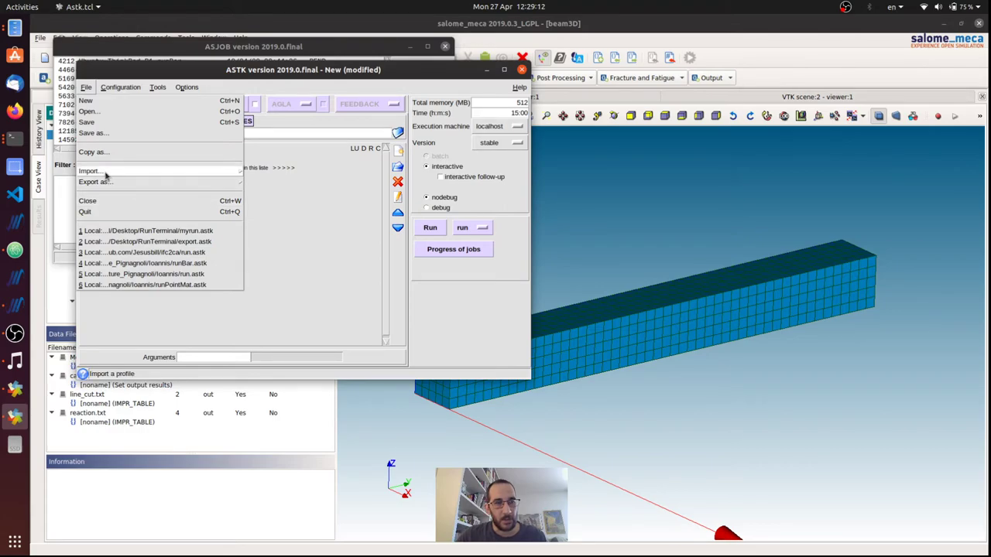
{"action": "mouse_move", "coordinate": [106, 173]}
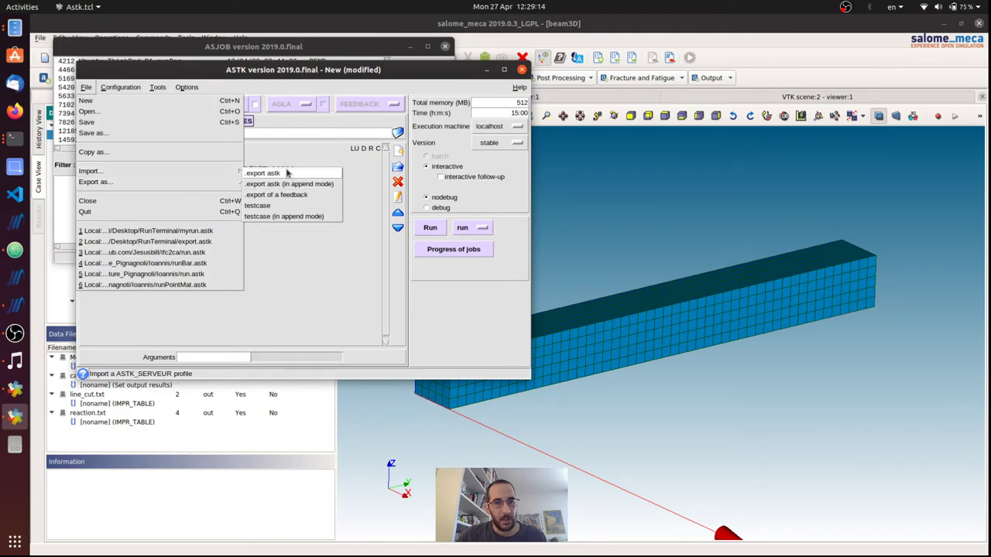
{"action": "left_click", "coordinate": [361, 199]}
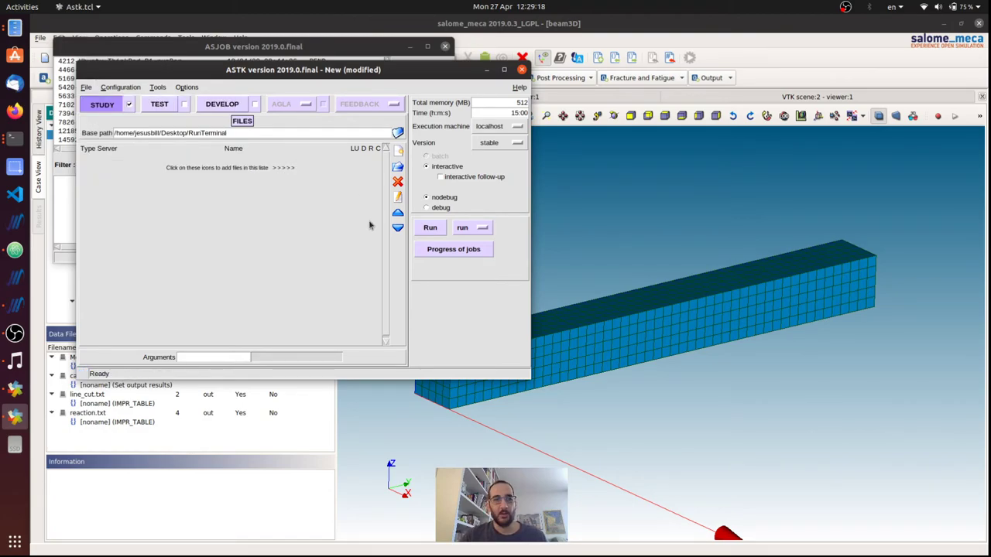
- Add RunCase_1_beam.comm and the exported mesh .med file to the study's file list
{"action": "left_click", "coordinate": [398, 167]}
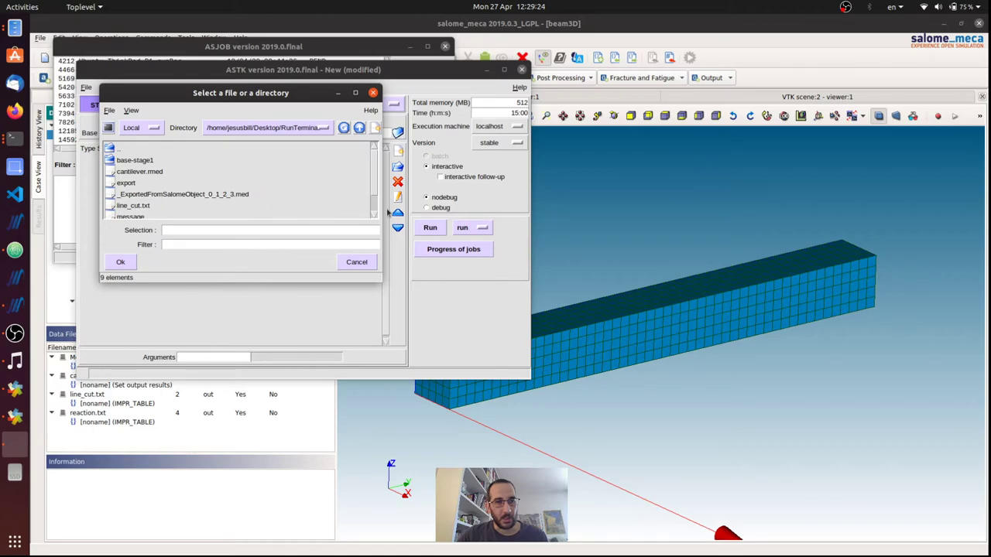
{"action": "scroll", "coordinate": [371, 188], "scroll_direction": "down", "scroll_amount": 2}
{"action": "left_click", "coordinate": [187, 215]}
{"action": "left_click", "coordinate": [116, 261]}
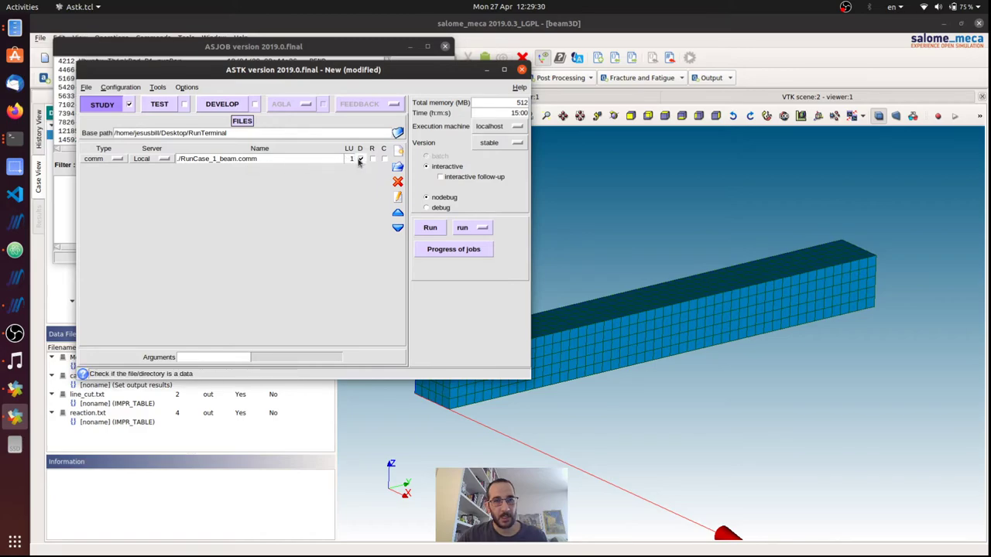
{"action": "left_click", "coordinate": [397, 166]}
{"action": "left_click", "coordinate": [231, 195]}
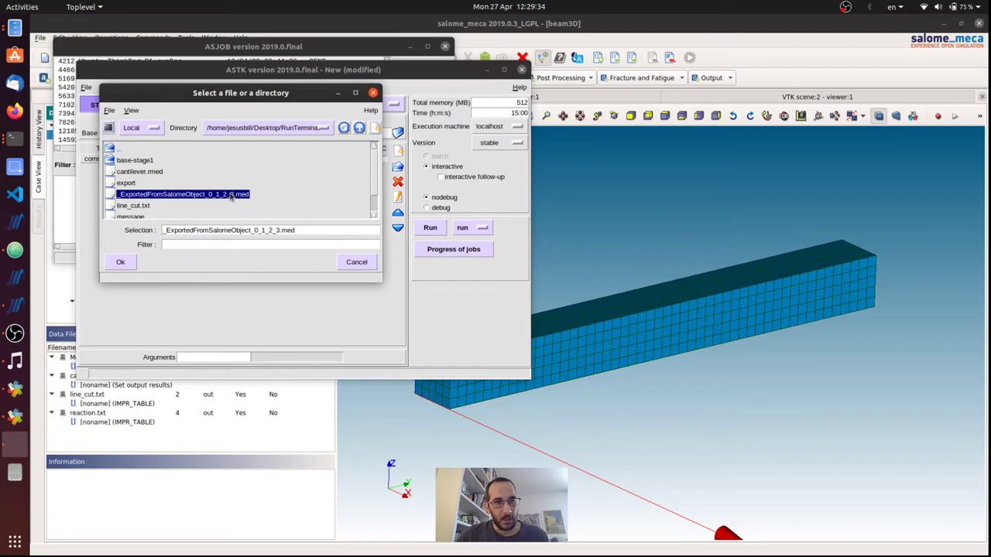
{"action": "left_click", "coordinate": [120, 262]}
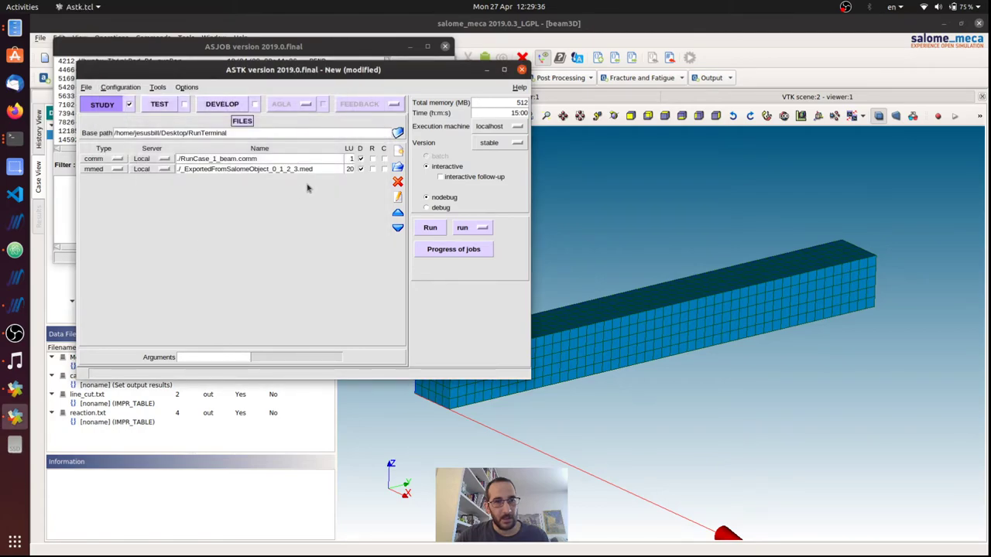
- Check the mesh reading unit in Salome-Meca, then set the mesh file's logical unit to 3
{"action": "left_click", "coordinate": [560, 197]}
{"action": "left_click", "coordinate": [133, 154]}
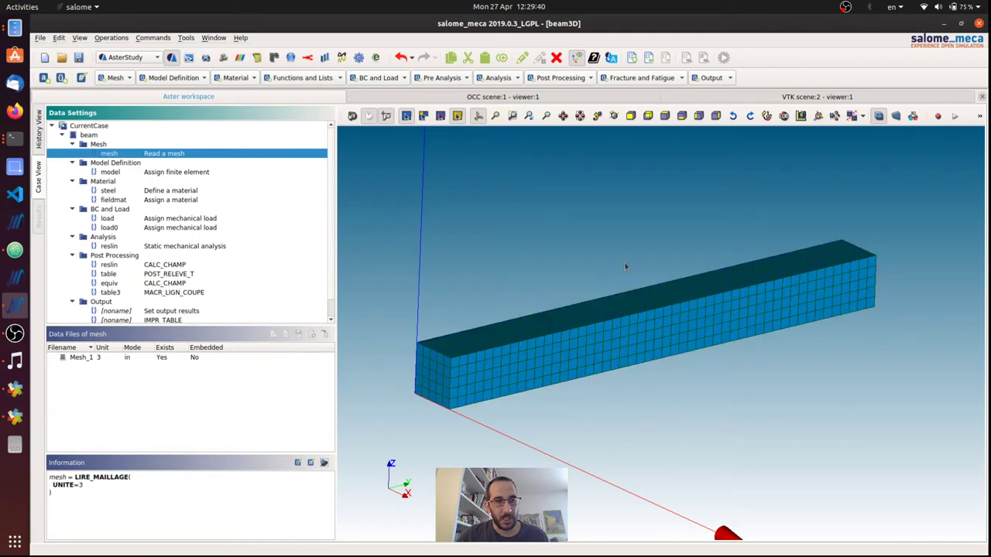
{"action": "left_click", "coordinate": [944, 23]}
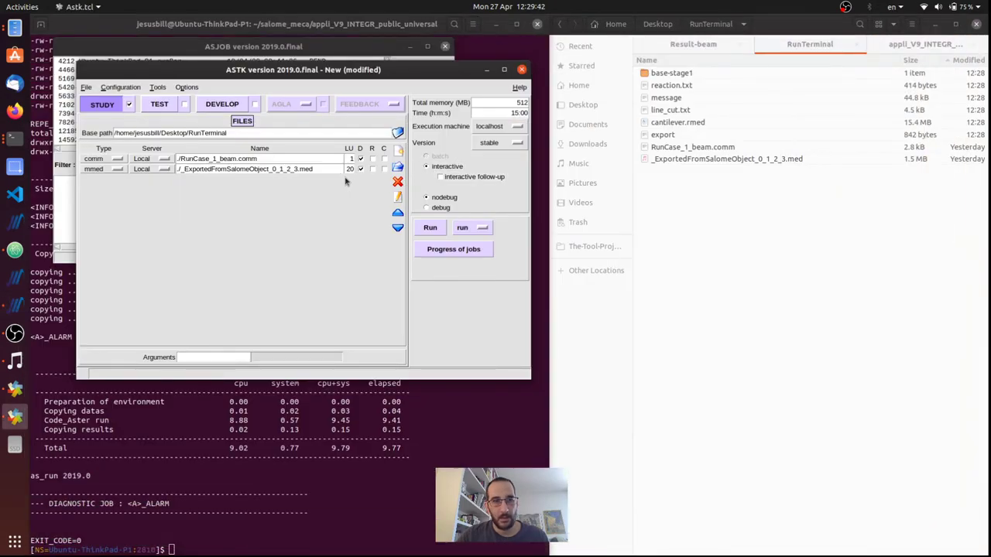
{"action": "double_click", "coordinate": [349, 168]}
{"action": "type", "text": "3"}
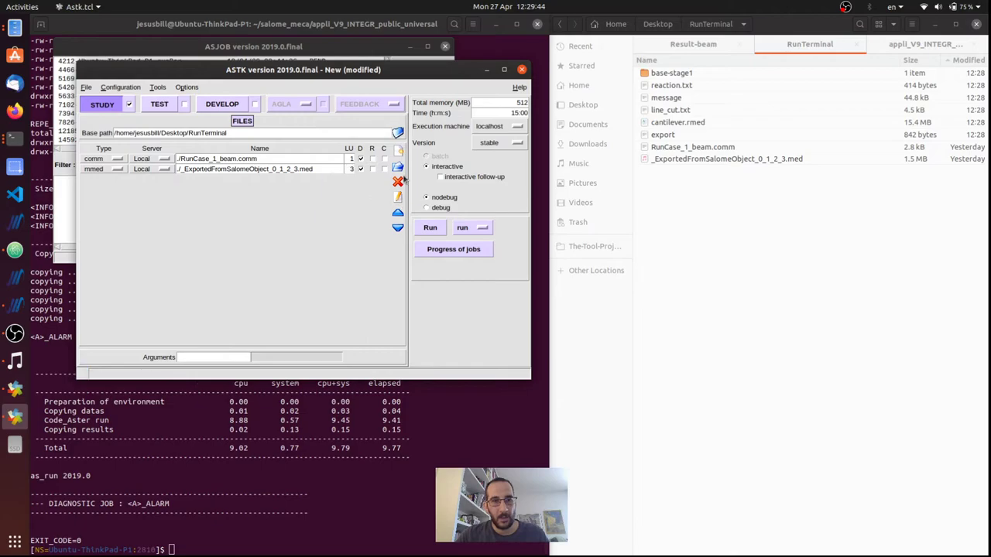
- Add a mess file line named ./result.mess
{"action": "left_click", "coordinate": [398, 151]}
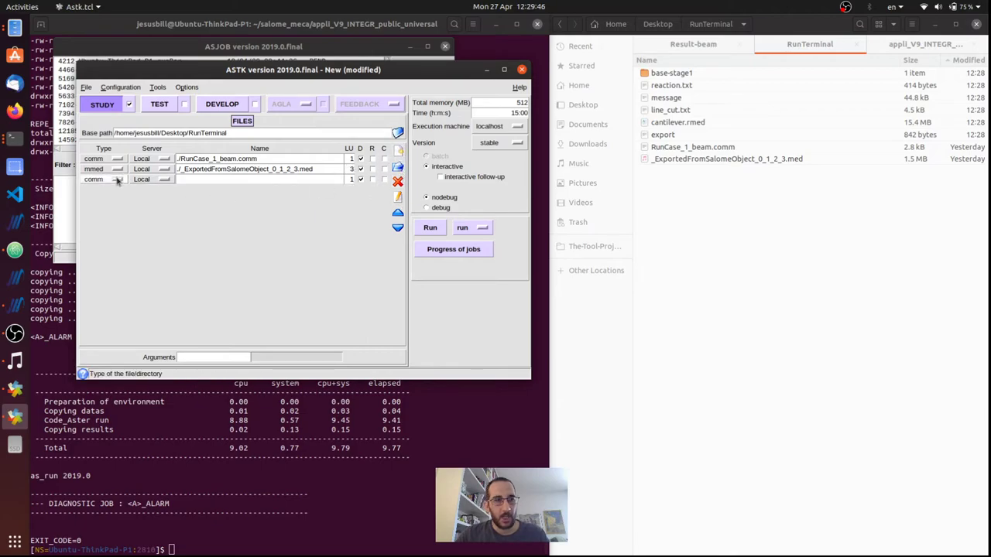
{"action": "left_click", "coordinate": [116, 179]}
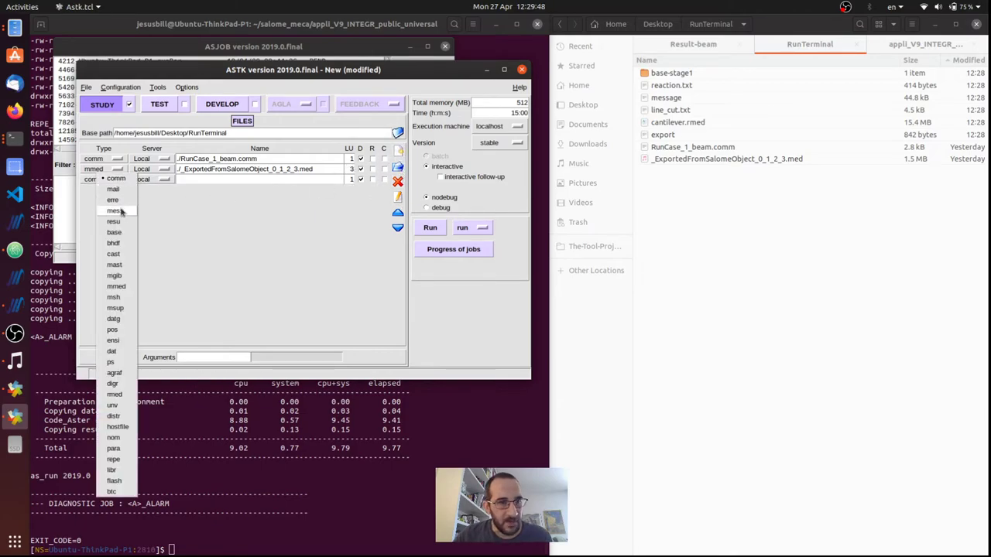
{"action": "left_click", "coordinate": [118, 211]}
{"action": "type", "text": "./result"}
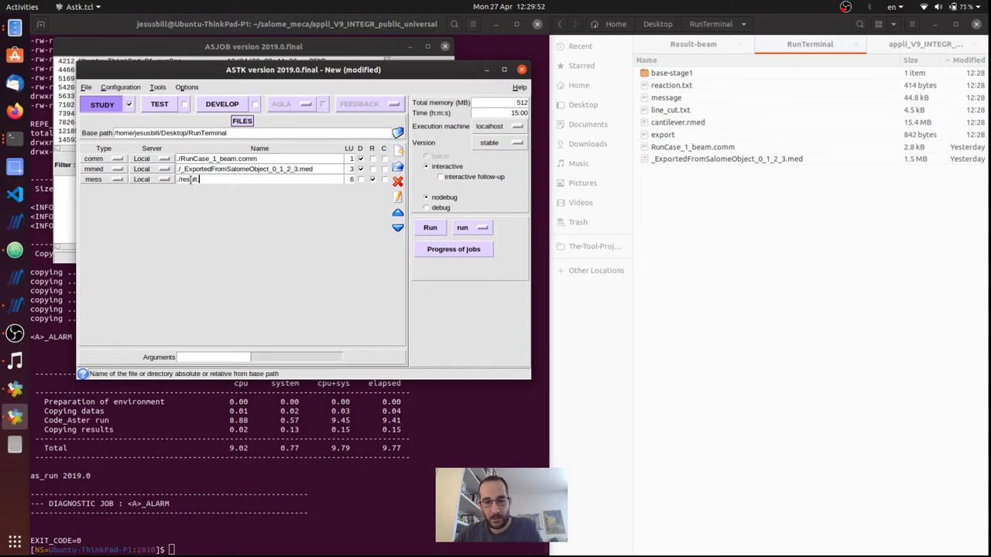
{"action": "type", "text": ".mess"}
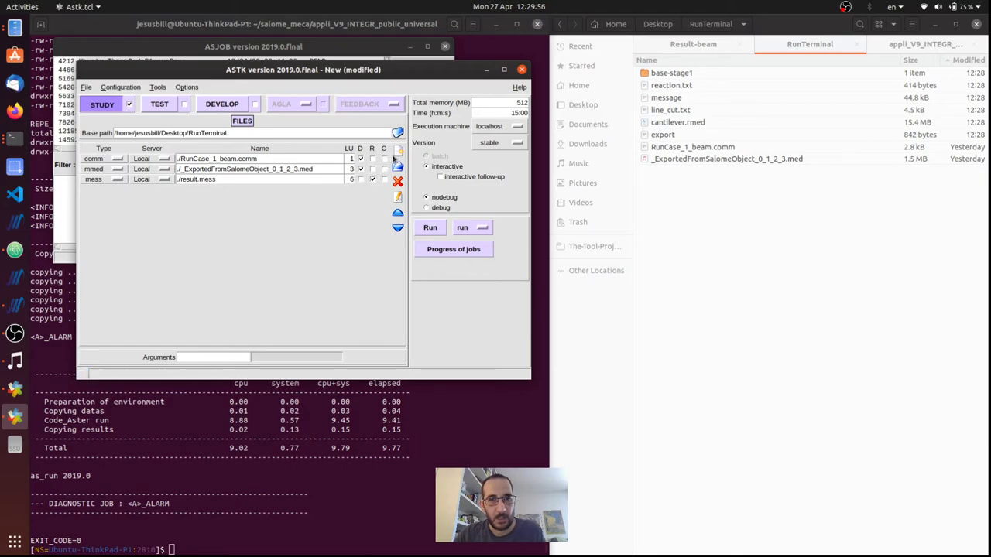
- Add a fourth line for ./result.rmed and set its type to rmed
{"action": "left_click", "coordinate": [399, 152]}
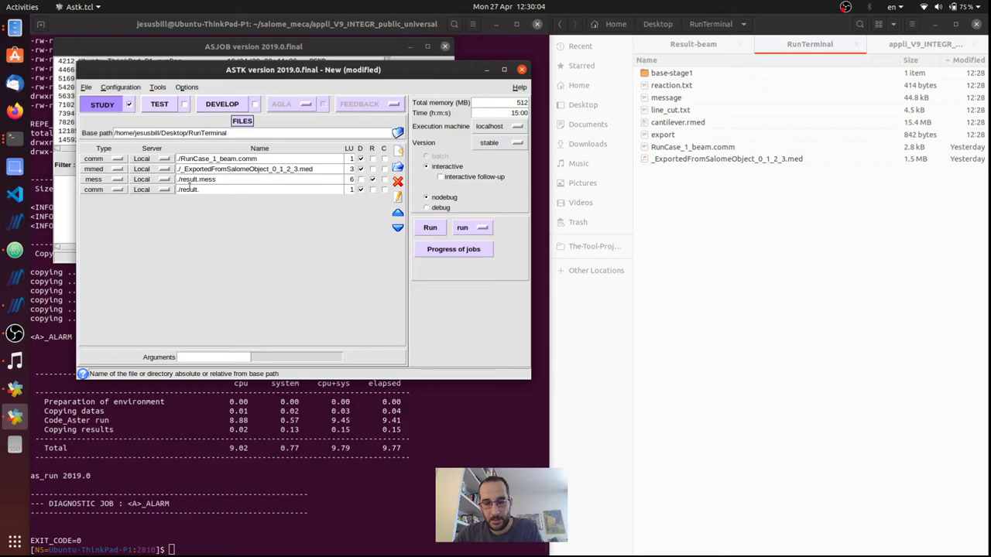
{"action": "type", "text": "./result.med"}
{"action": "left_click", "coordinate": [116, 191]}
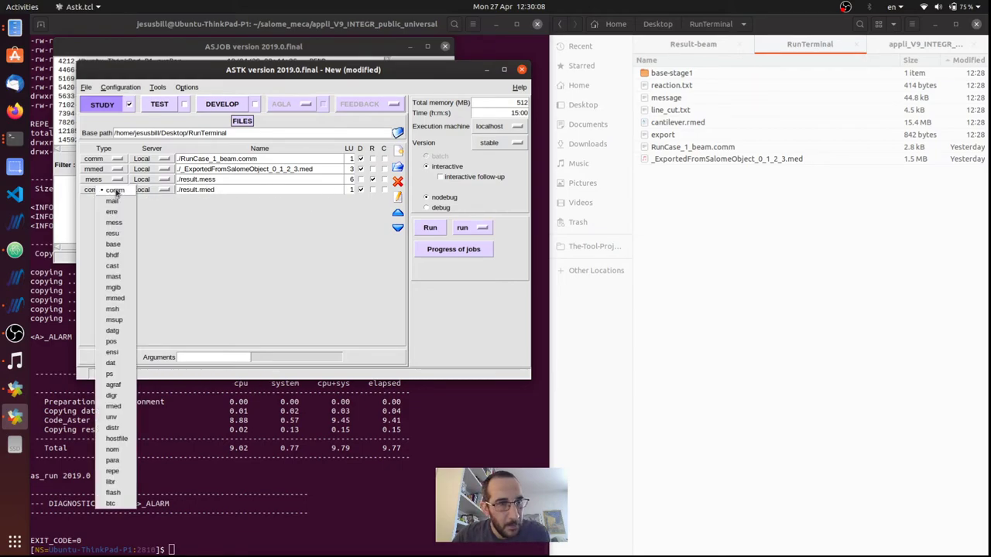
{"action": "left_click", "coordinate": [116, 223]}
{"action": "left_click", "coordinate": [121, 191]}
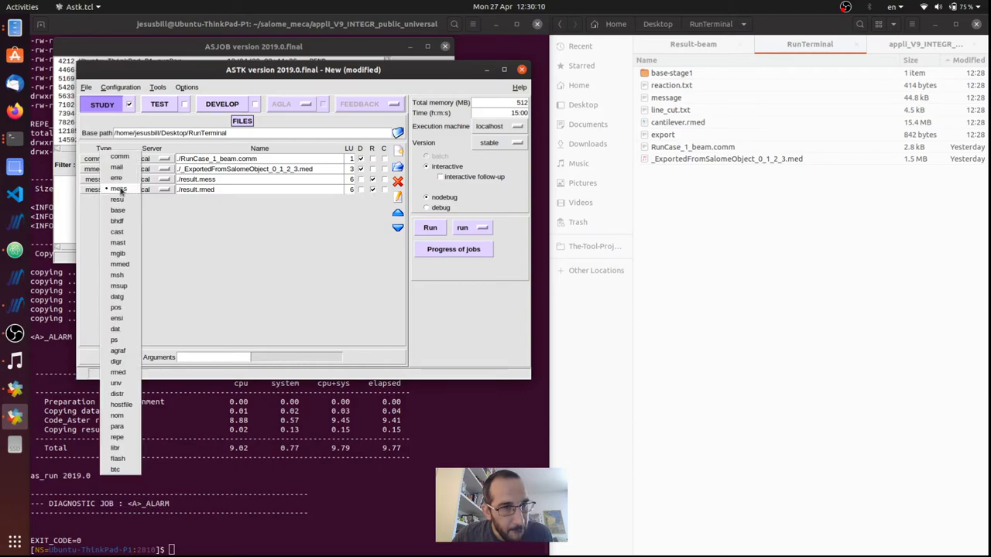
{"action": "left_click", "coordinate": [117, 232]}
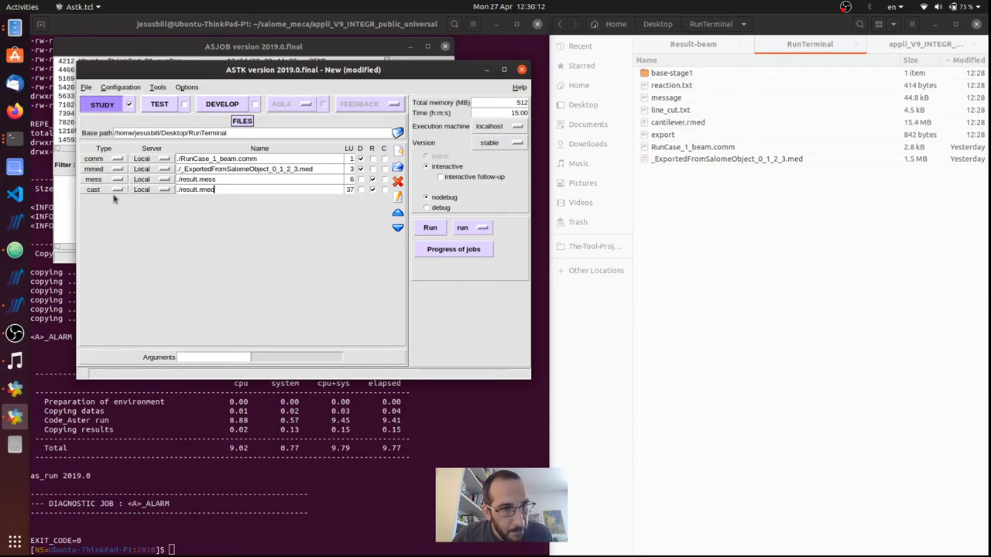
{"action": "left_click", "coordinate": [117, 191]}
{"action": "left_click", "coordinate": [115, 225]}
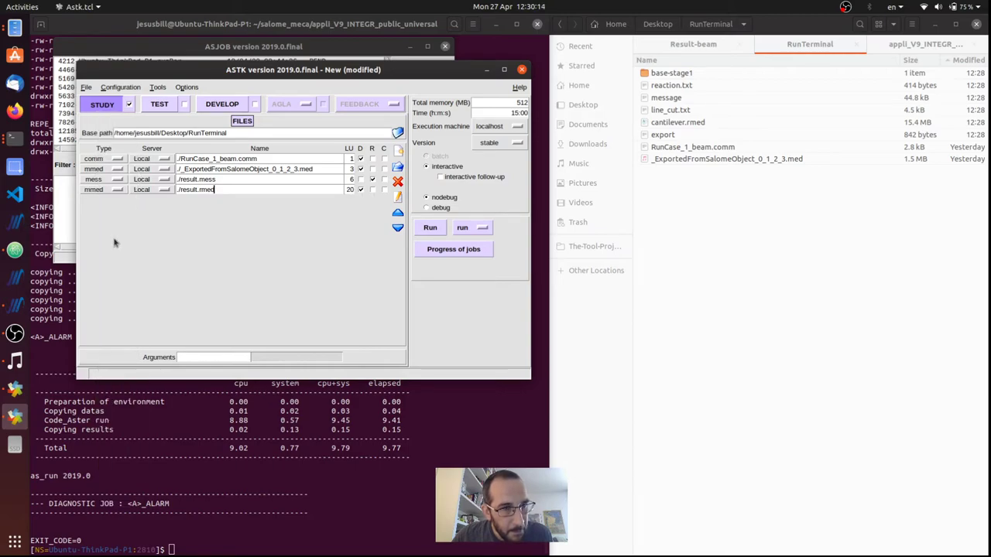
{"action": "left_click", "coordinate": [117, 195]}
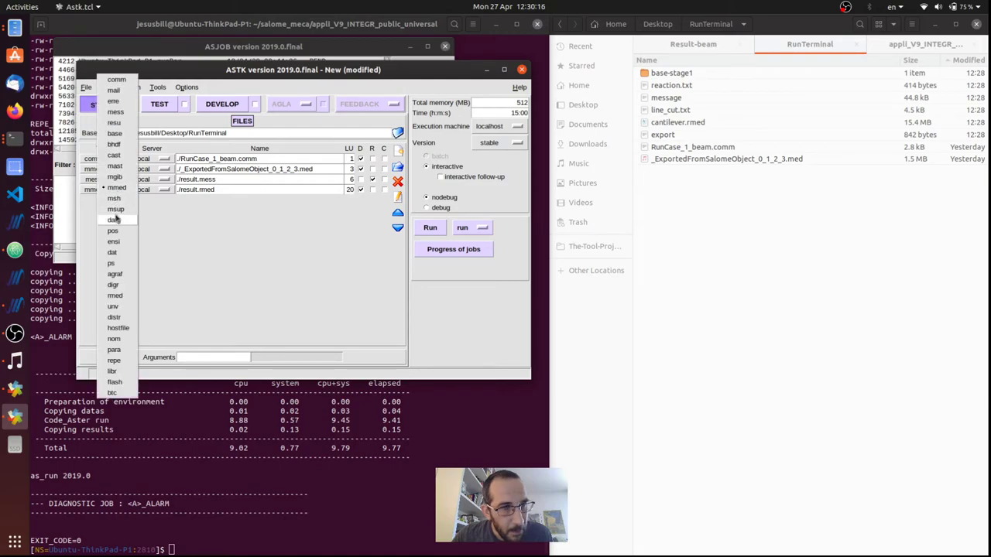
{"action": "left_click", "coordinate": [118, 222]}
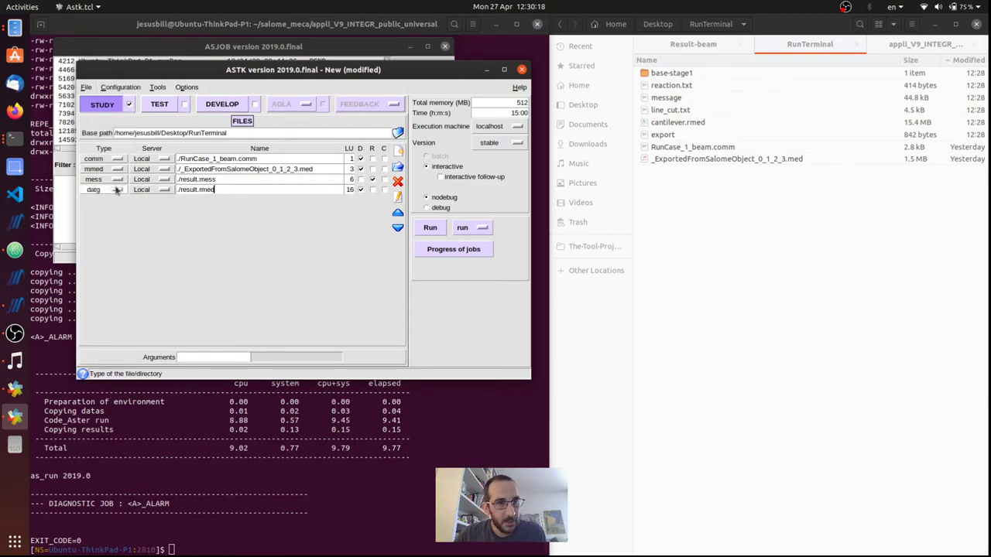
{"action": "left_click", "coordinate": [116, 189]}
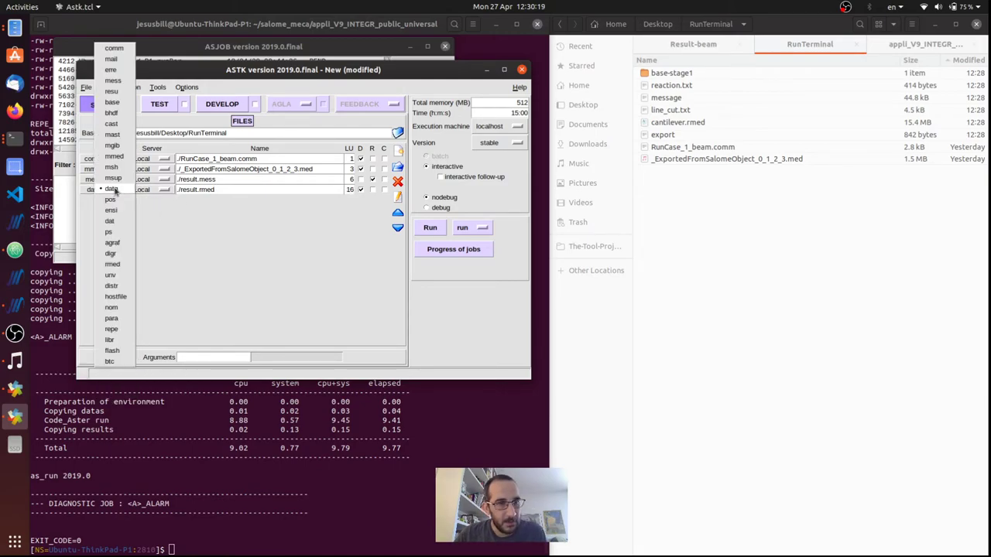
{"action": "left_click", "coordinate": [113, 264]}
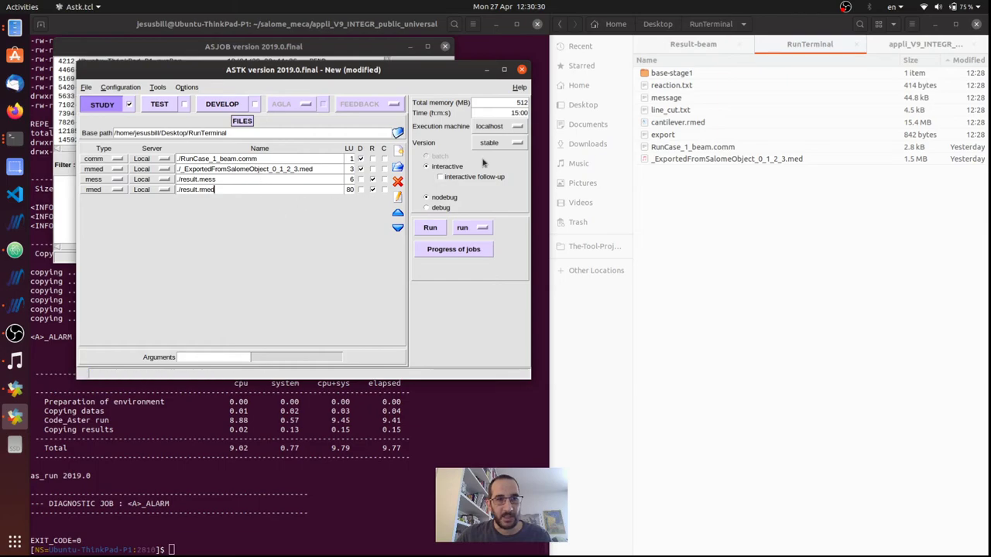
- Set total memory to 2046 MB and enable interactive follow-up
{"action": "left_click", "coordinate": [430, 228]}
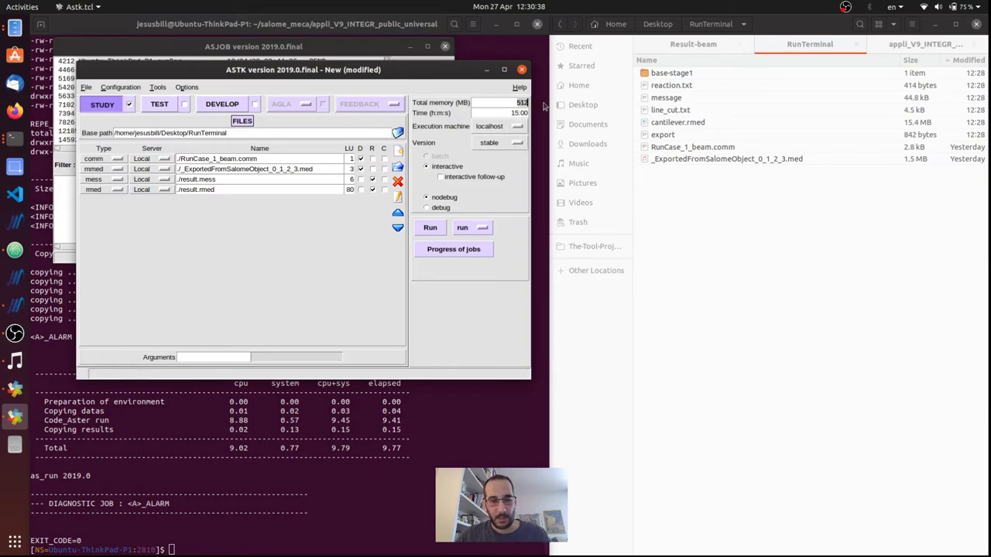
{"action": "type", "text": "20"}
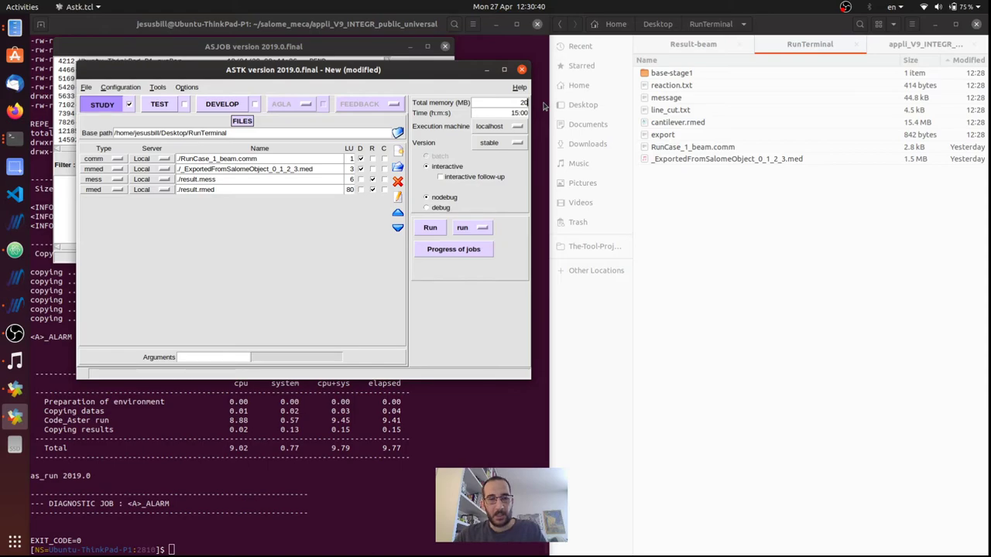
{"action": "type", "text": "46"}
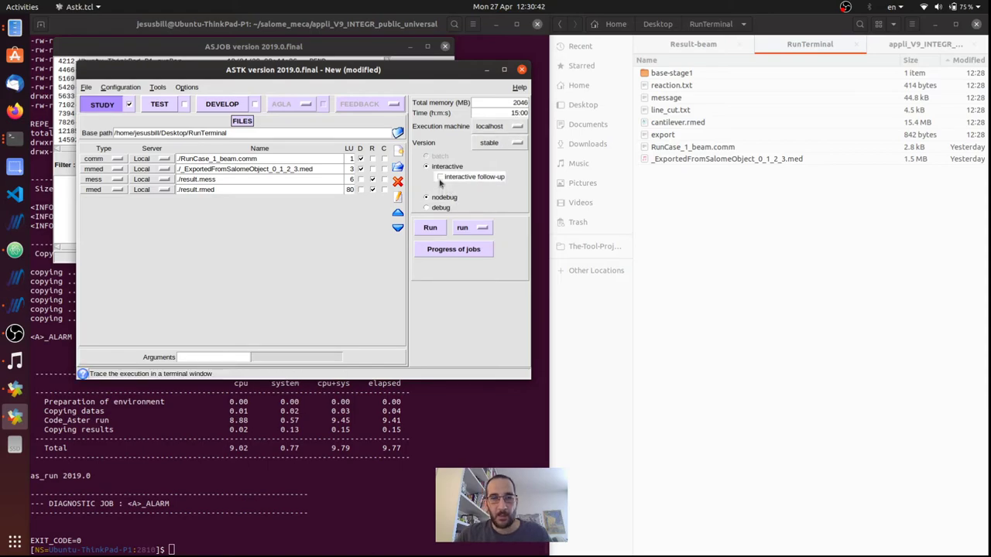
{"action": "left_click", "coordinate": [439, 178]}
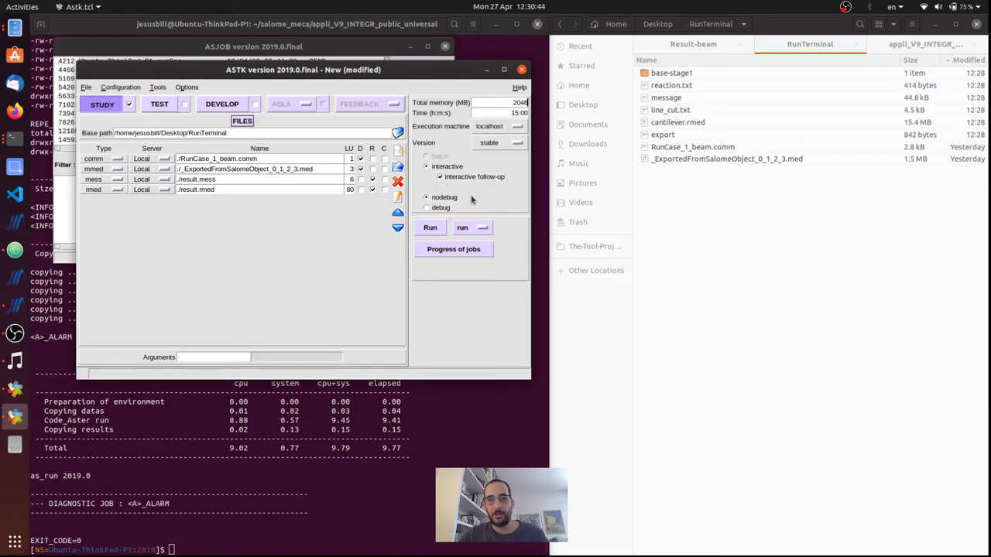
- Launch the job, saving the study as run.astk first
{"action": "left_click", "coordinate": [430, 229]}
{"action": "left_click", "coordinate": [273, 264]}
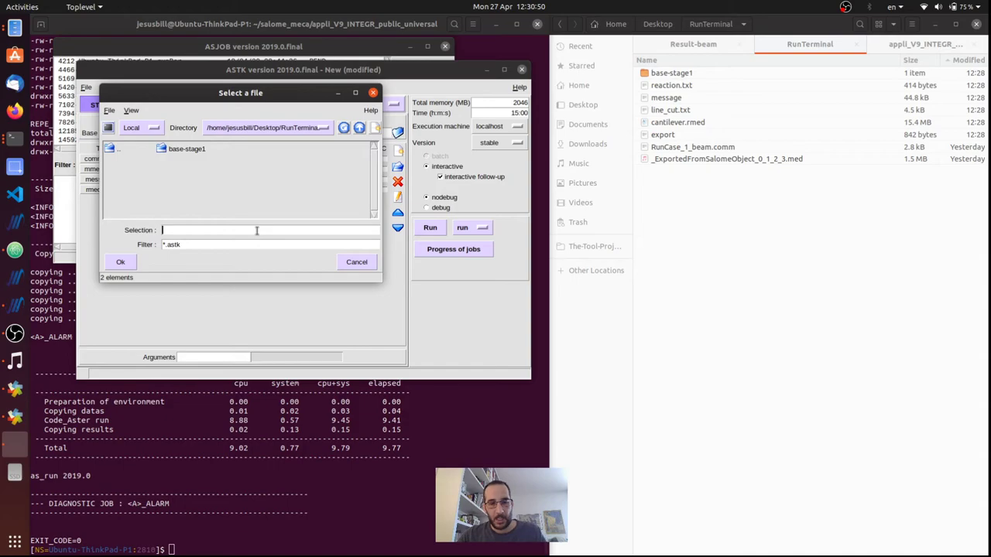
{"action": "type", "text": "run"}
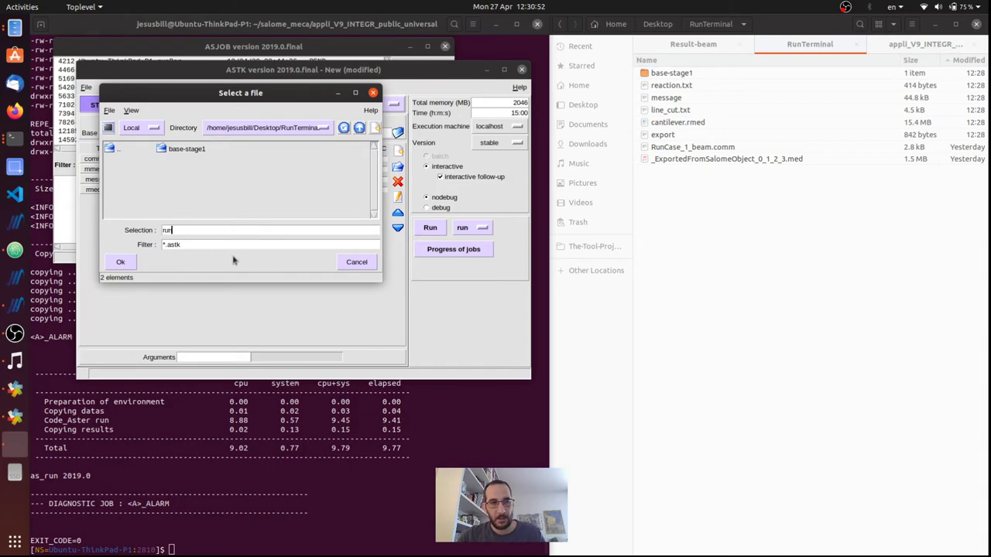
{"action": "left_click", "coordinate": [121, 262]}
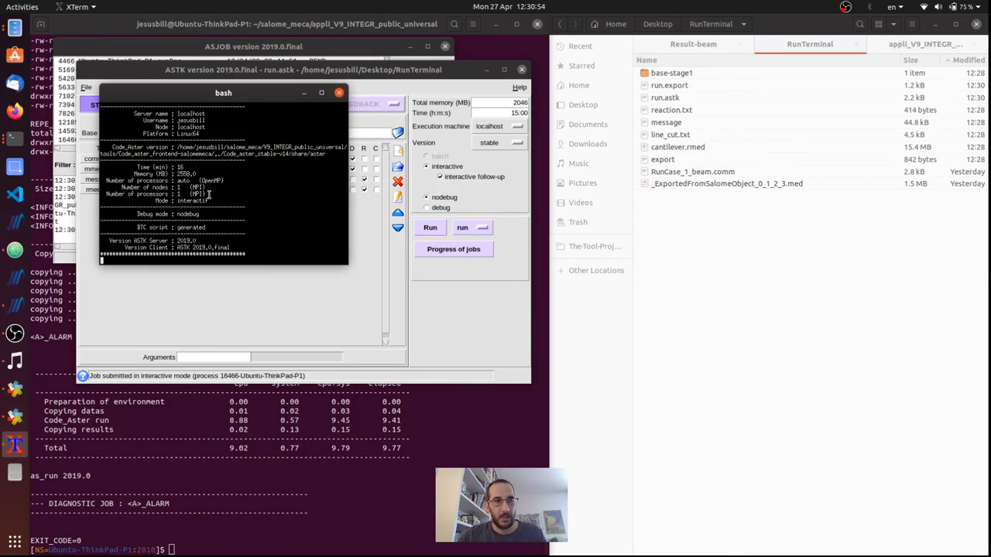
- Enlarge the bash job output window and wait for the ASTK job to finish
{"action": "left_click_drag", "start_coordinate": [350, 267], "coordinate": [464, 332]}
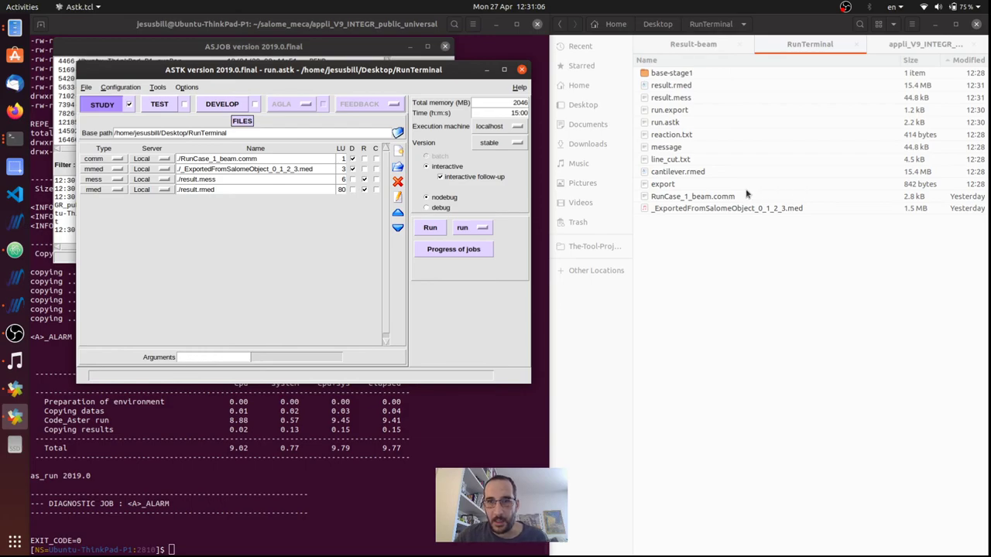
- Select the new result.rmed (15.4 MB) and result.mess (44.8 kB) files in RunTerminal
{"action": "left_click", "coordinate": [688, 87]}
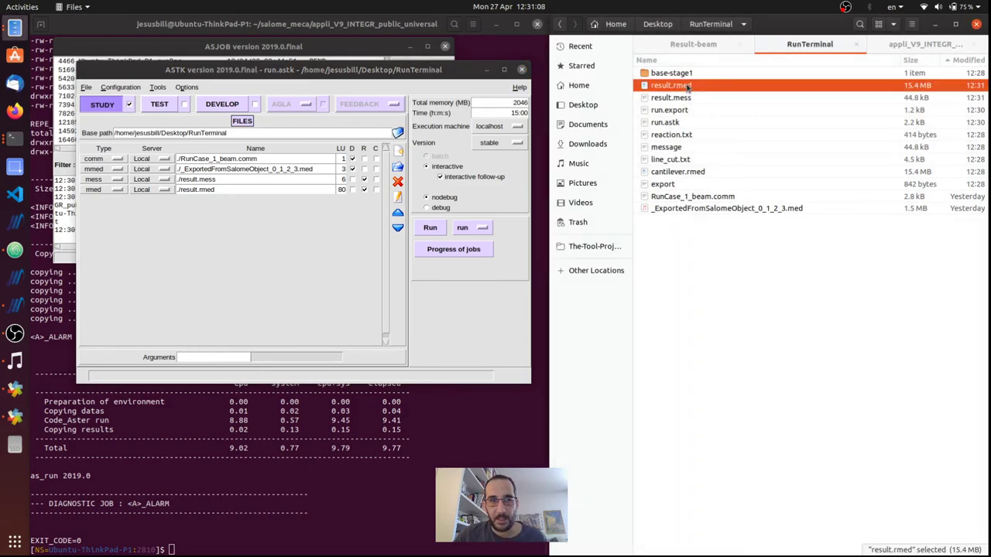
{"action": "left_click", "coordinate": [673, 101]}
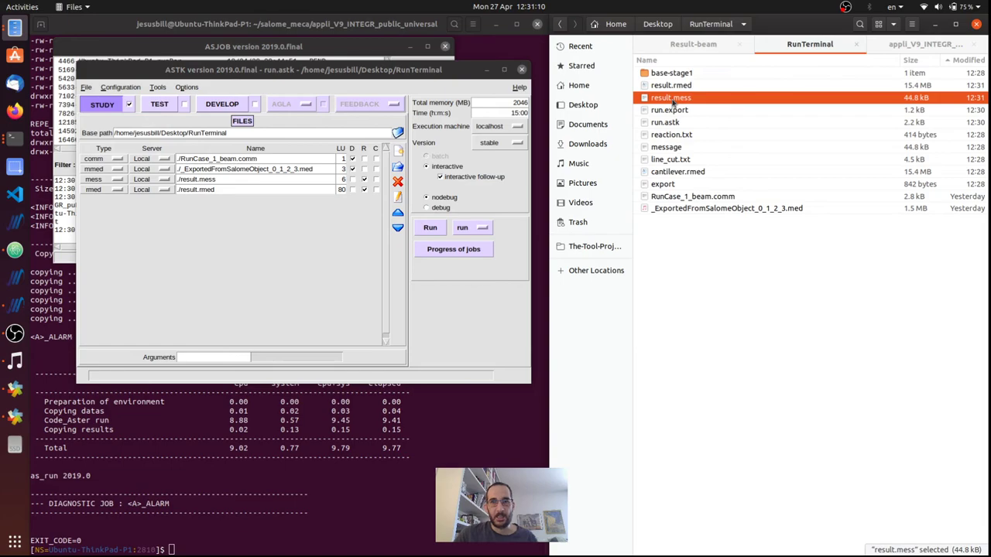